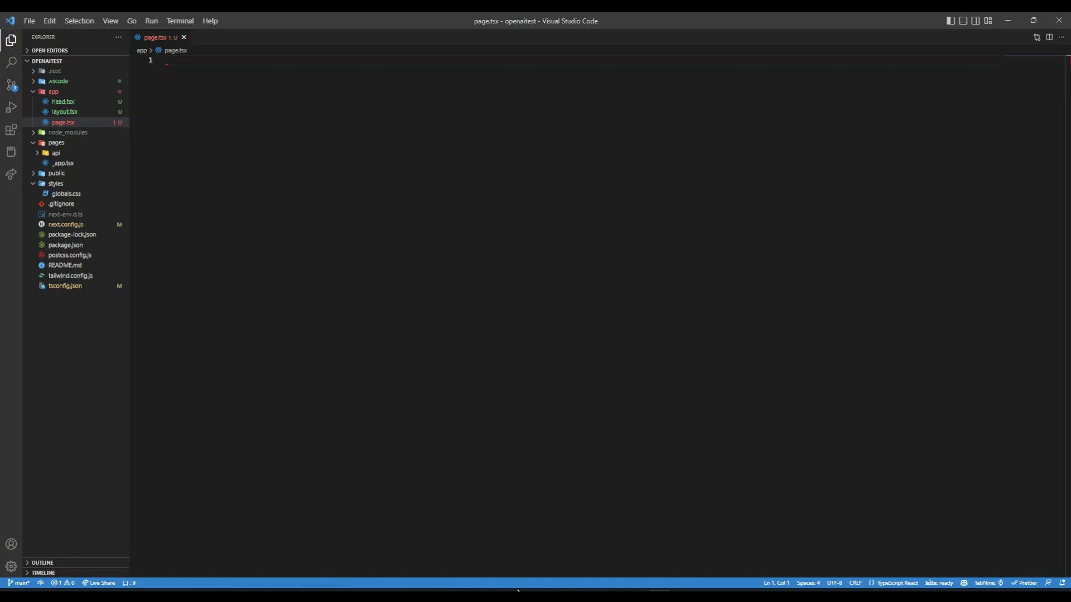
Step: Ask ChatGPT for a Next.js page component snippet with TypeScript and Tailwind CSS, then select the returned code
{"action": "key", "text": "alt+Tab"}
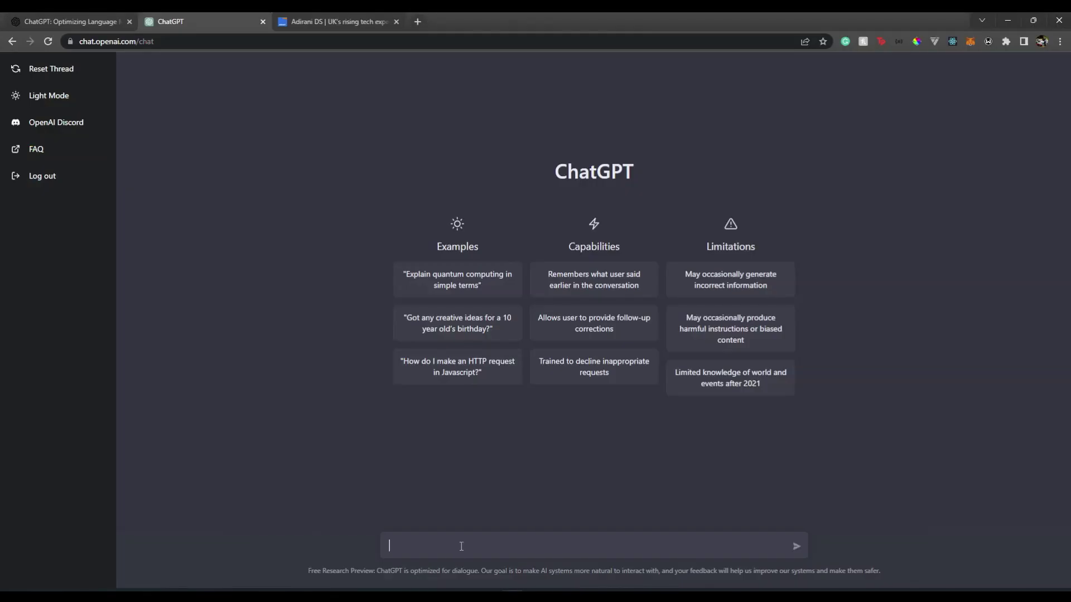
{"action": "type", "text": "create a code snippet of Next JS page component with Ty"}
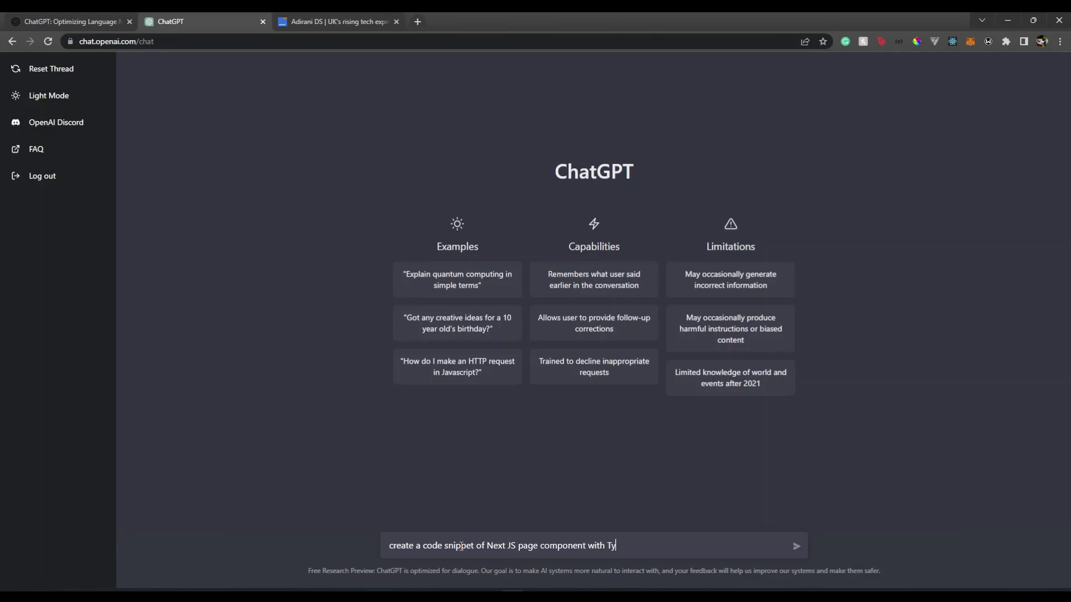
{"action": "type", "text": "peScript and Tailwind CSS"}
{"action": "type", "text": "."}
{"action": "key", "text": "Return"}
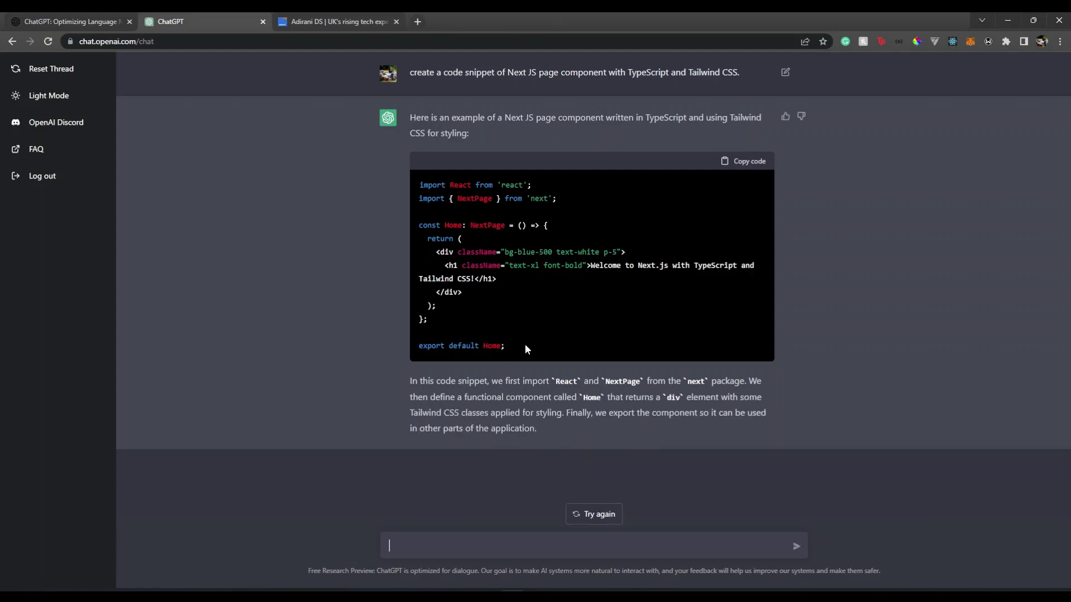
{"action": "left_click_drag", "start_coordinate": [525, 349], "coordinate": [421, 176]}
{"action": "key", "text": "ctrl+c"}
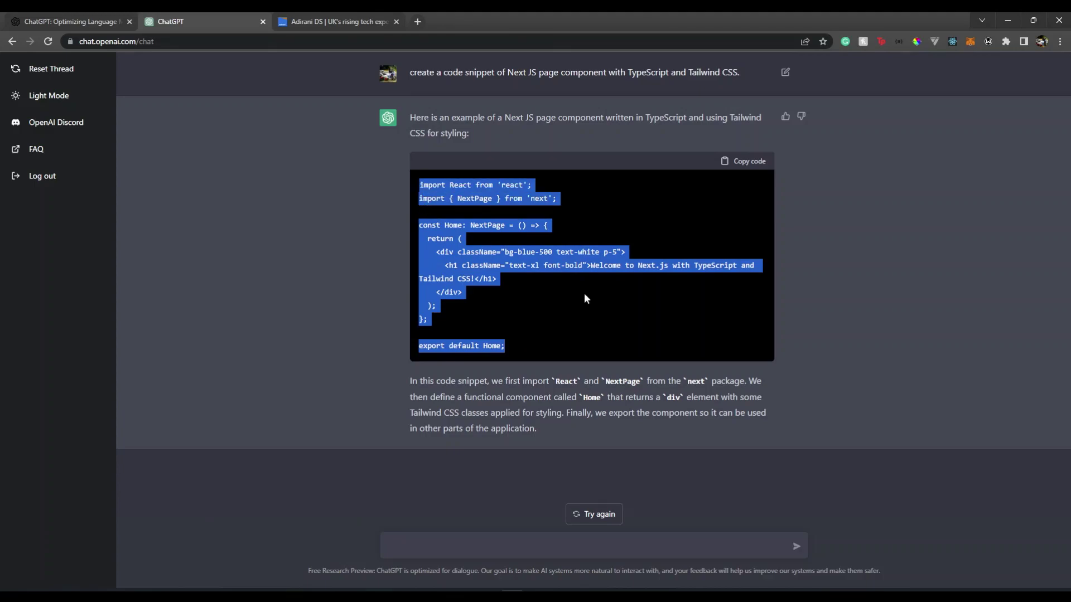
Step: Paste the generated Home component code into page.tsx in VS Code
{"action": "key", "text": "alt+Tab"}
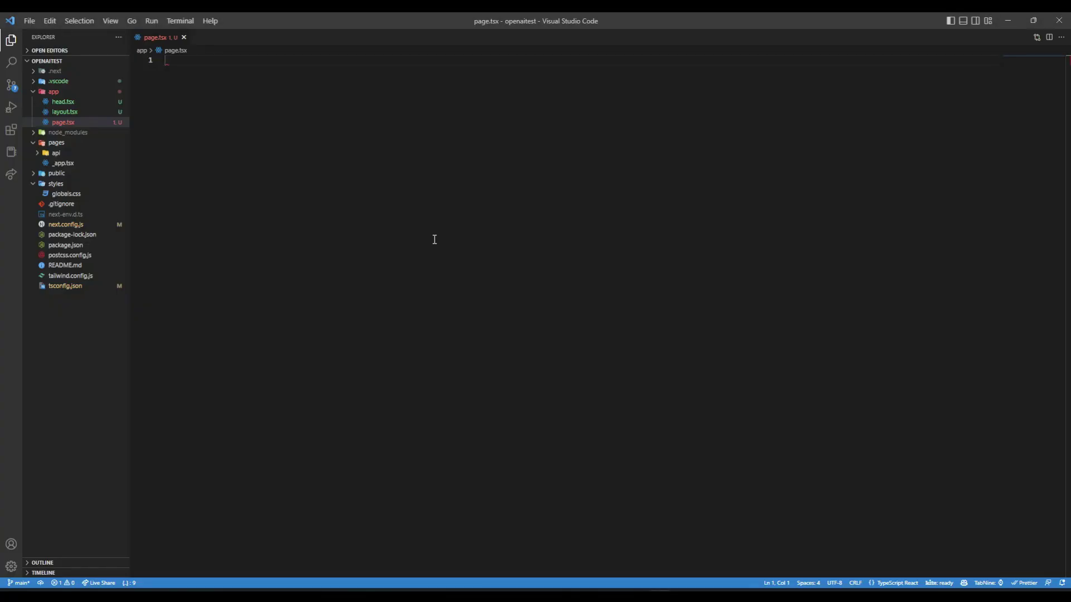
{"action": "key", "text": "ctrl+v"}
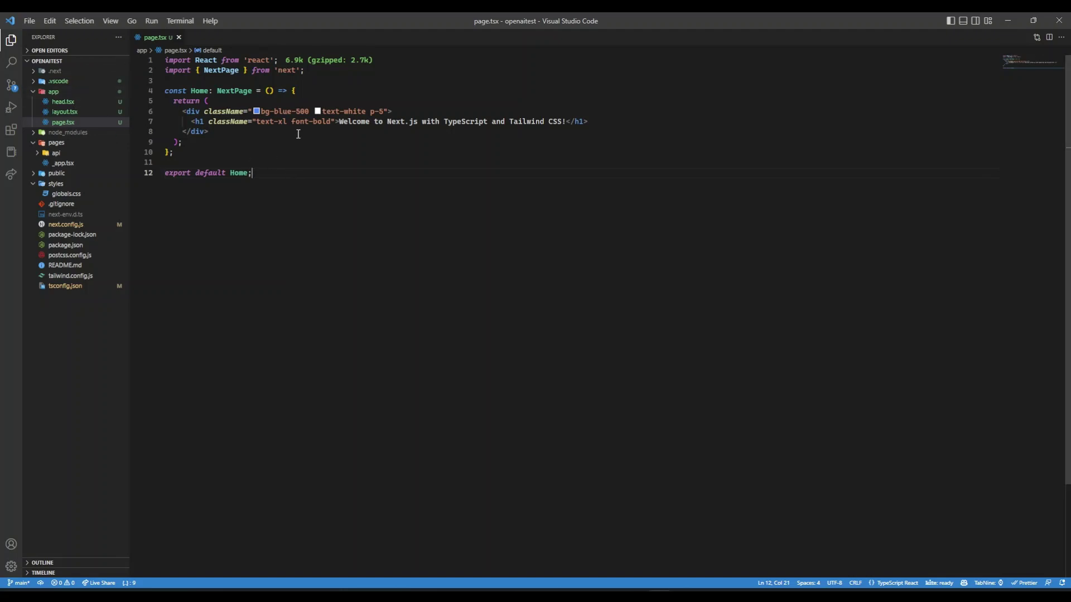
Step: Load localhost:3000 in a new Chrome tab to see the Welcome to Next.js banner
{"action": "left_click", "coordinate": [1007, 21]}
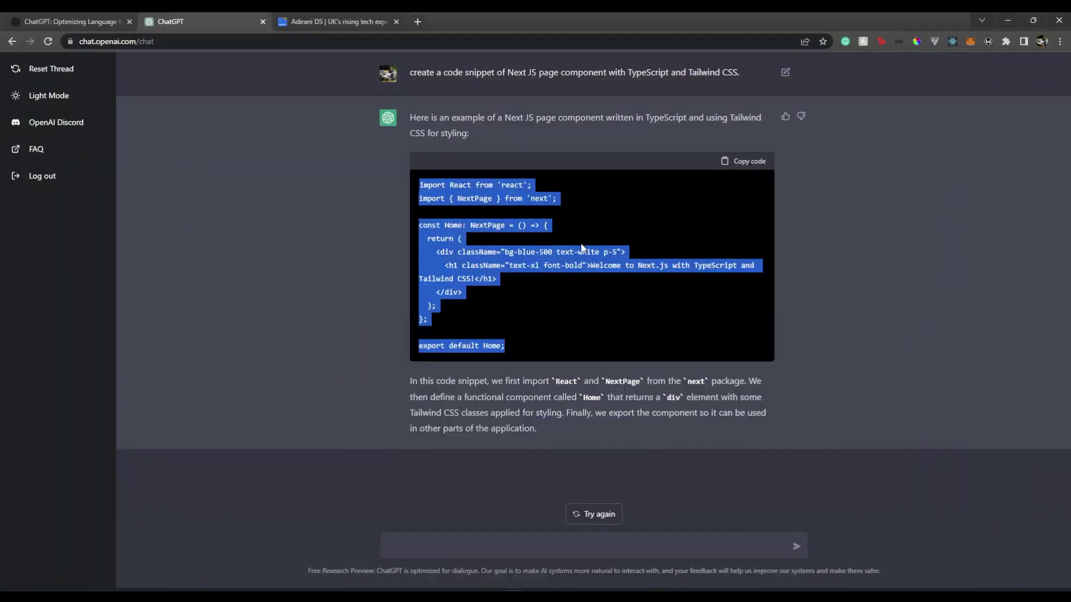
{"action": "left_click", "coordinate": [423, 21]}
{"action": "type", "text": "localhost:3000"}
{"action": "key", "text": "Return"}
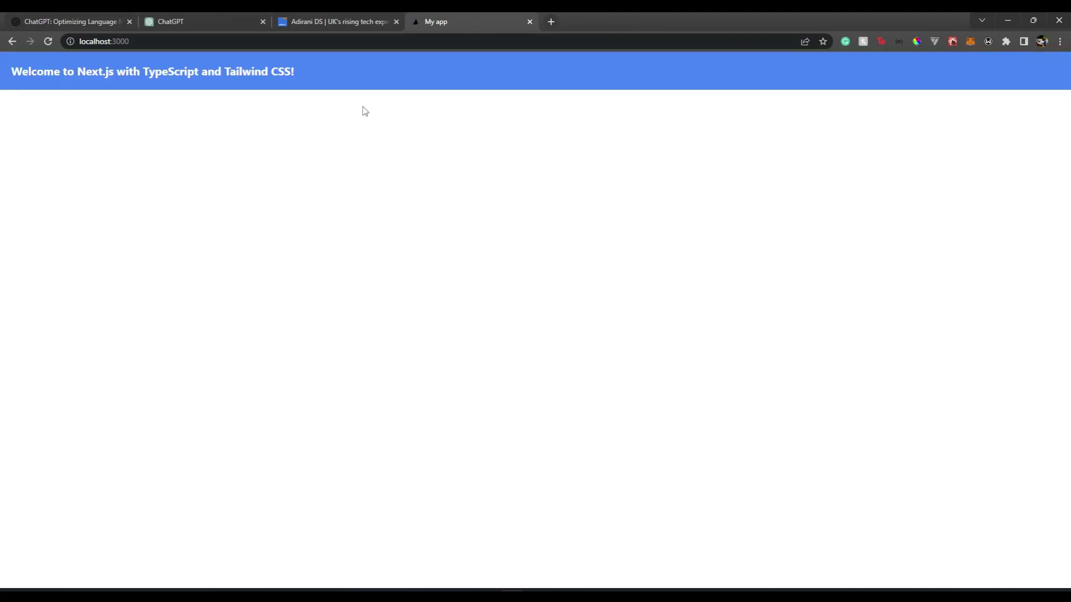
Step: Back in the ChatGPT conversation, select the full Next.js code block
{"action": "left_click", "coordinate": [342, 29]}
{"action": "left_click", "coordinate": [208, 18]}
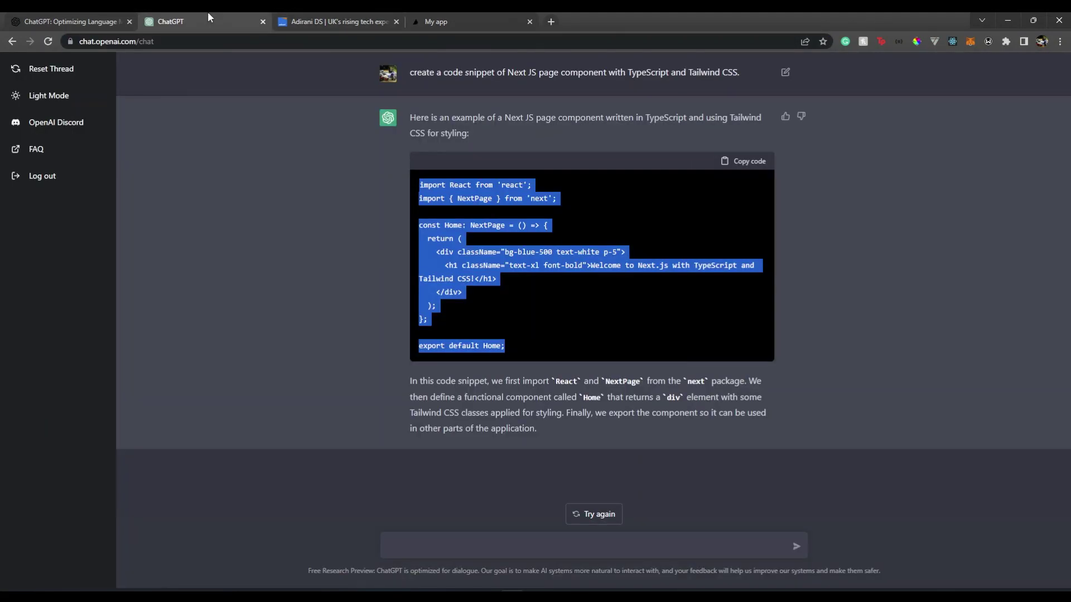
{"action": "left_click", "coordinate": [554, 314]}
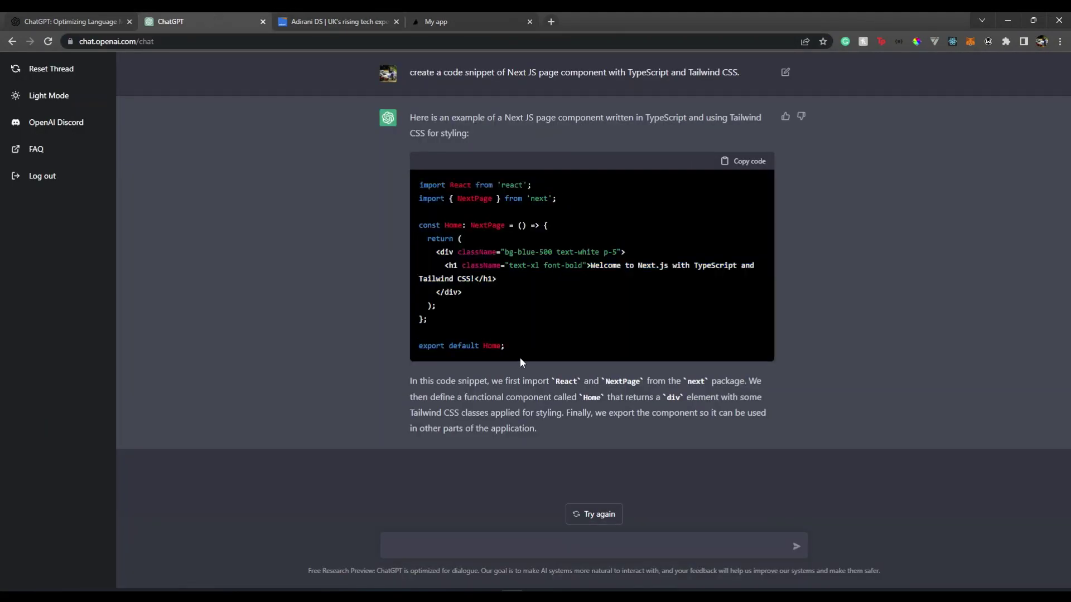
{"action": "left_click_drag", "start_coordinate": [526, 345], "coordinate": [413, 188]}
{"action": "key", "text": "ctrl+c"}
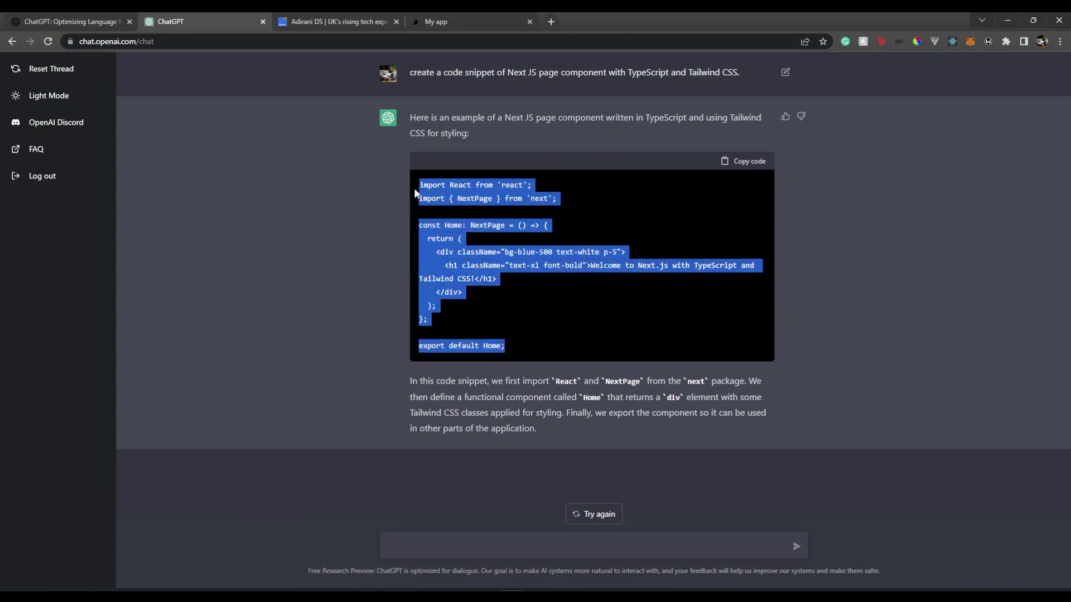
Step: Send 'convert this code to Nuxt 3 code' with the Next.js code pasted below it
{"action": "left_click", "coordinate": [507, 551]}
{"action": "type", "text": "convert "}
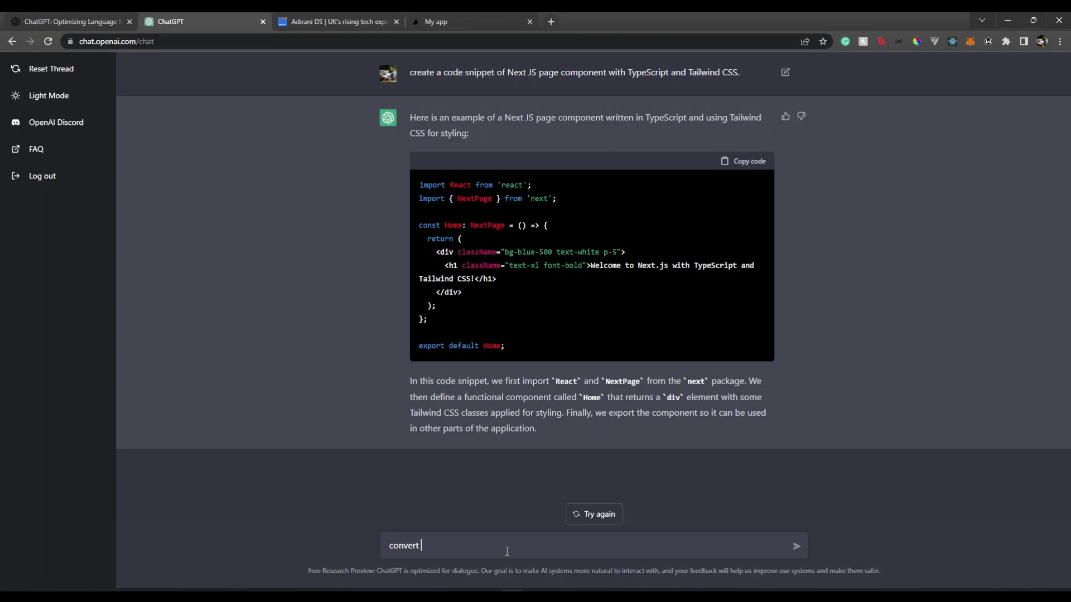
{"action": "type", "text": "this code to Nuxt 3 code"}
{"action": "key", "text": "shift+Return"}
{"action": "key", "text": "ctrl+v"}
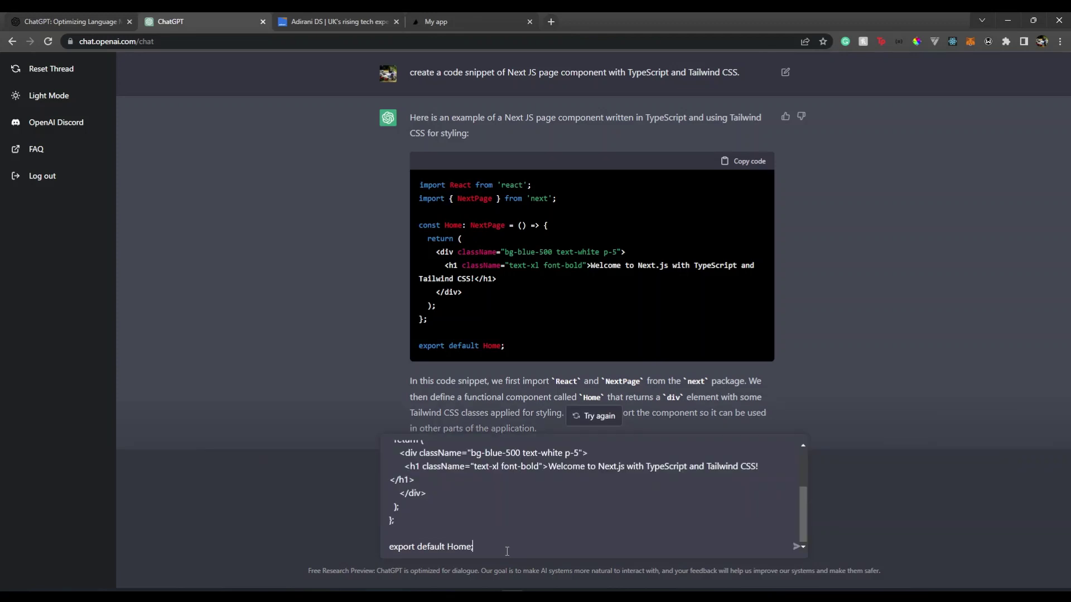
{"action": "key", "text": "Return"}
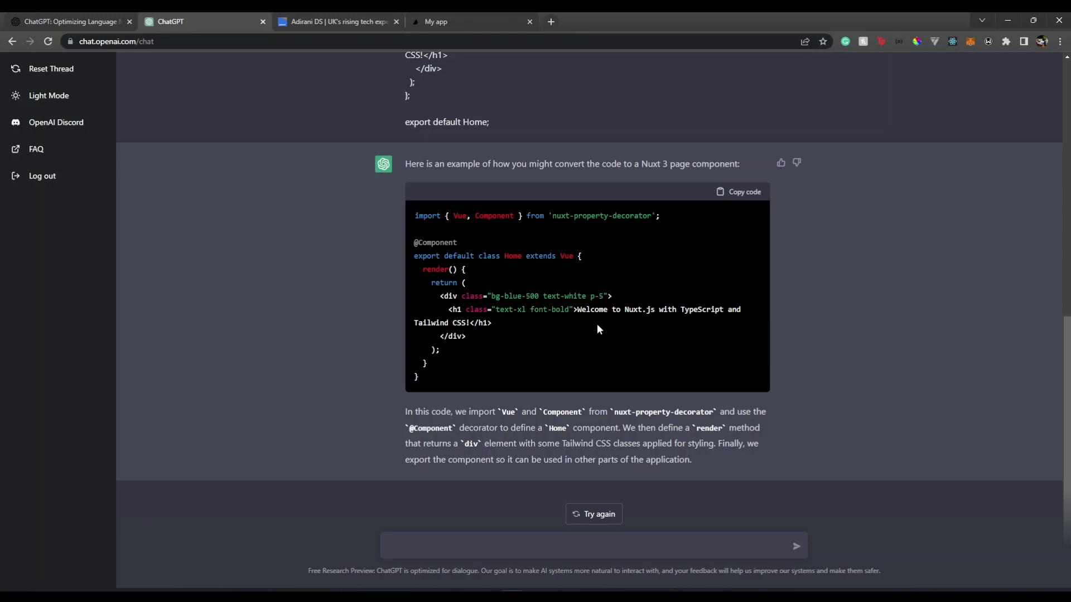
Step: Regenerate ChatGPT's Nuxt 3 conversion answer
{"action": "scroll", "coordinate": [597, 324], "scroll_direction": "up", "scroll_amount": 5}
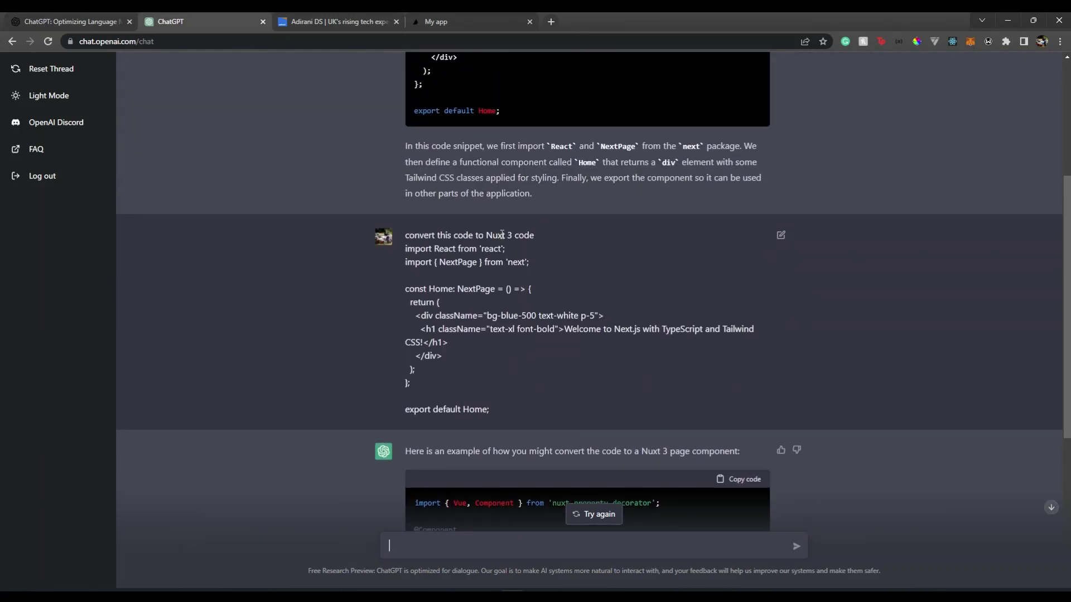
{"action": "scroll", "coordinate": [577, 263], "scroll_direction": "down", "scroll_amount": 5}
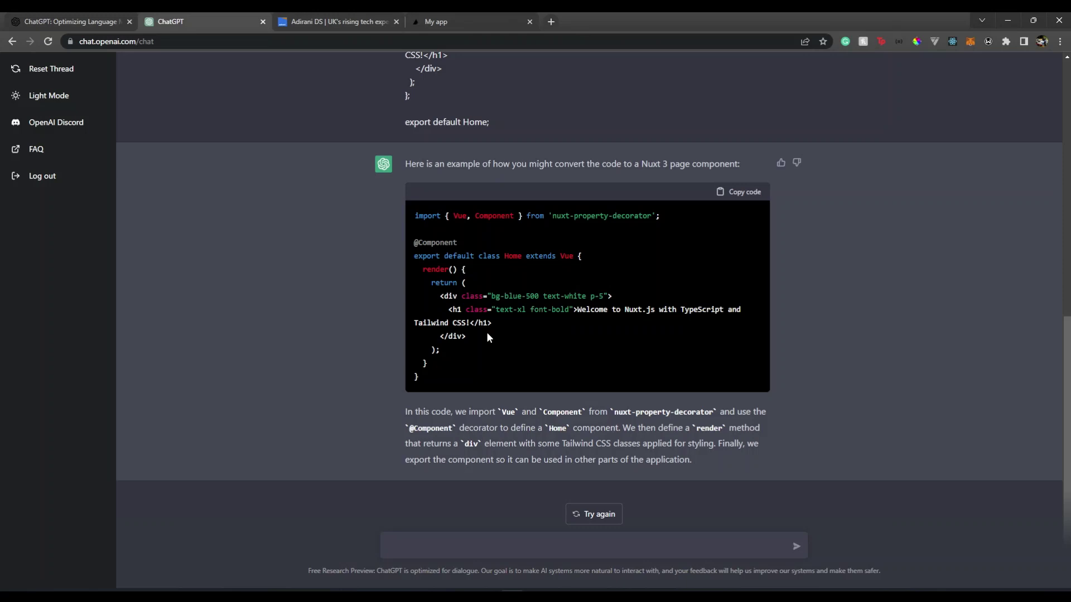
{"action": "left_click", "coordinate": [593, 513]}
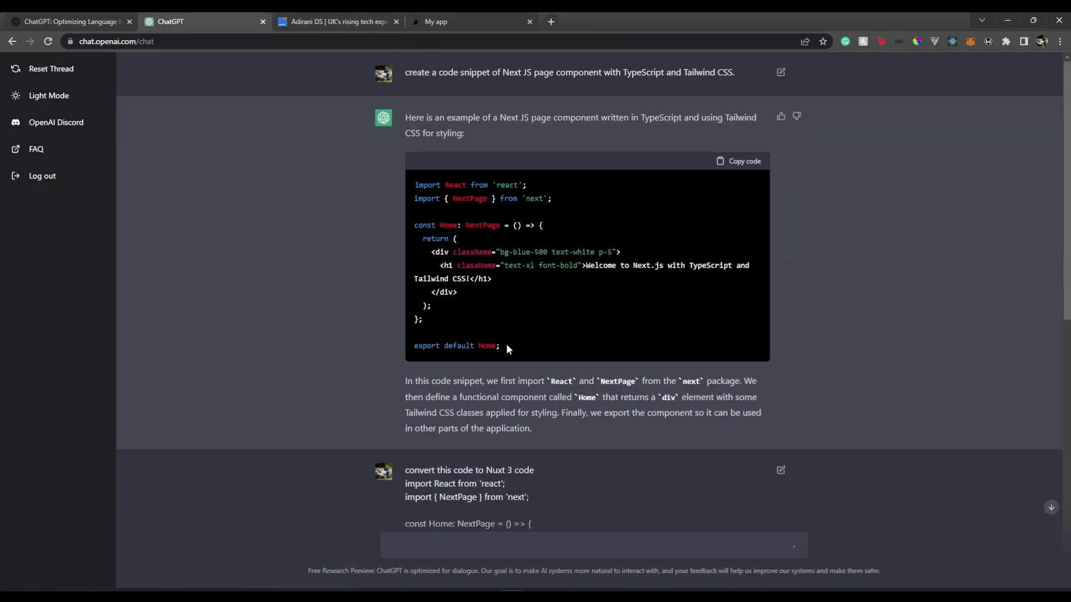
Step: Draft 'Can you convert this code to Vue 3 code as a SFC' with the Next.js code, and select it all
{"action": "left_click_drag", "start_coordinate": [507, 344], "coordinate": [403, 182]}
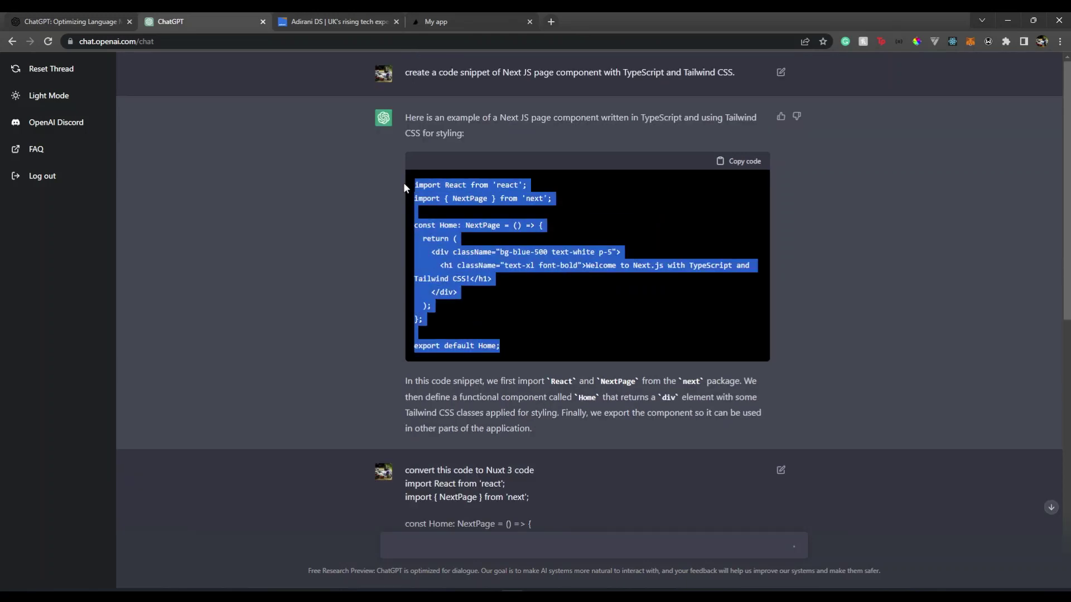
{"action": "left_click", "coordinate": [449, 535]}
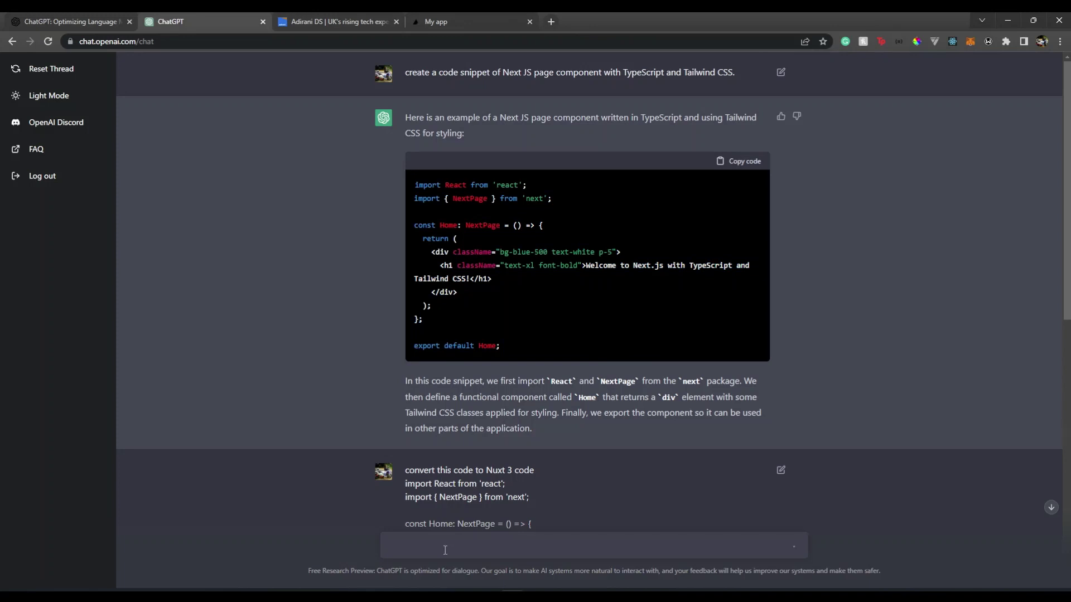
{"action": "type", "text": "Can you convert this code to Vue 3 code as a SFC"}
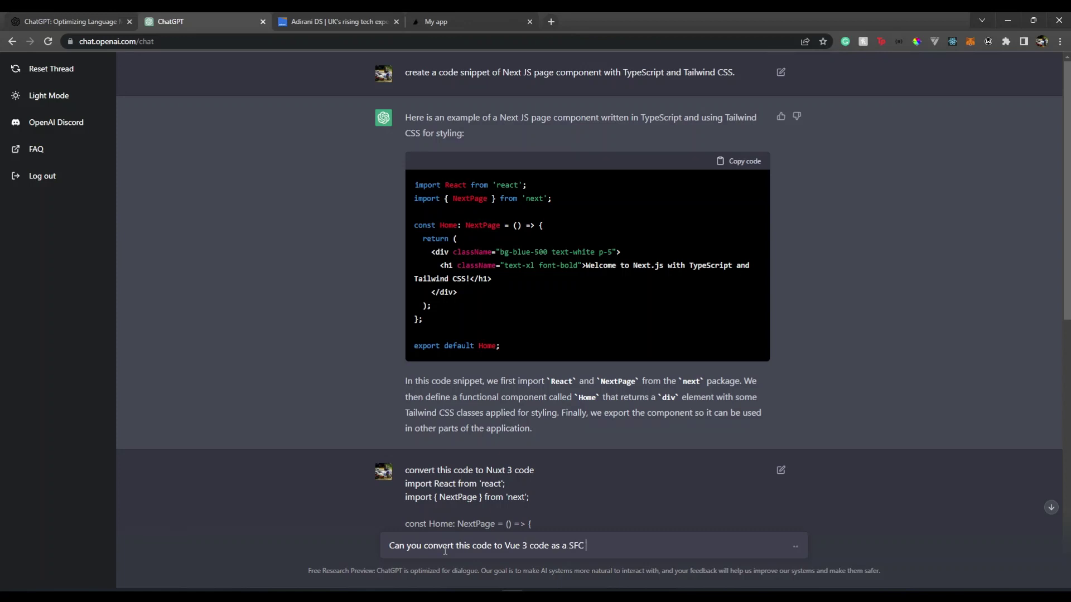
{"action": "key", "text": "shift+Return"}
{"action": "key", "text": "shift+Return"}
{"action": "key", "text": "ctrl+v"}
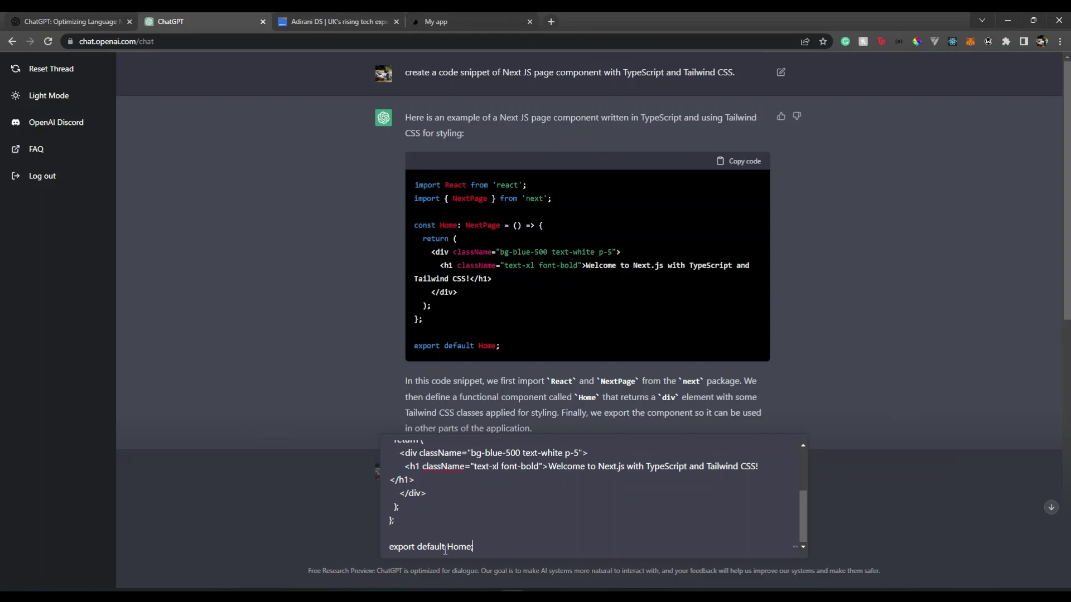
{"action": "scroll", "coordinate": [575, 309], "scroll_direction": "down", "scroll_amount": 10}
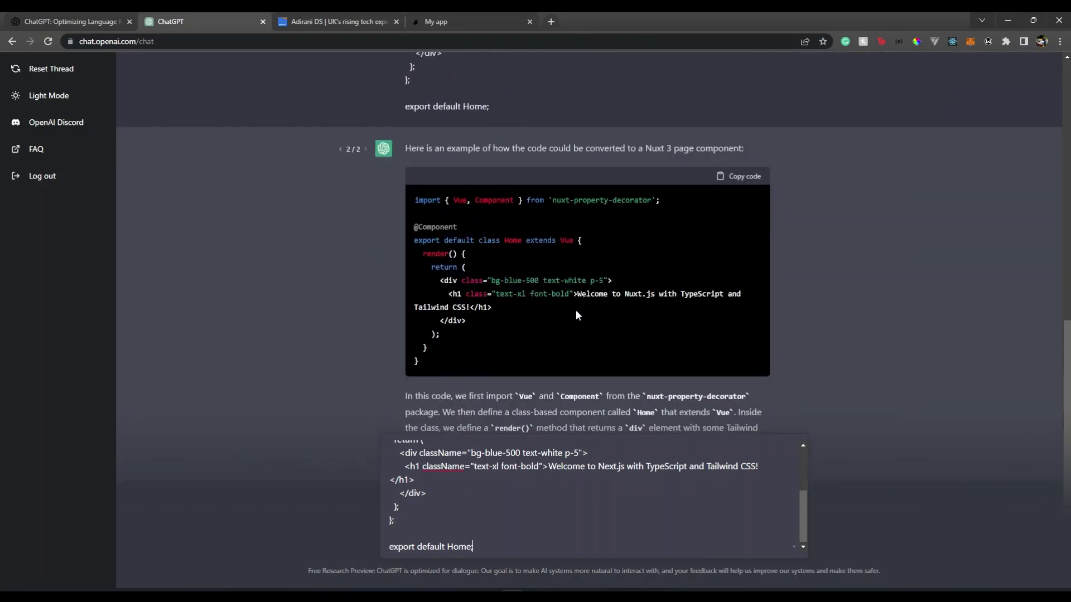
{"action": "left_click", "coordinate": [664, 535]}
{"action": "key", "text": "ctrl+a"}
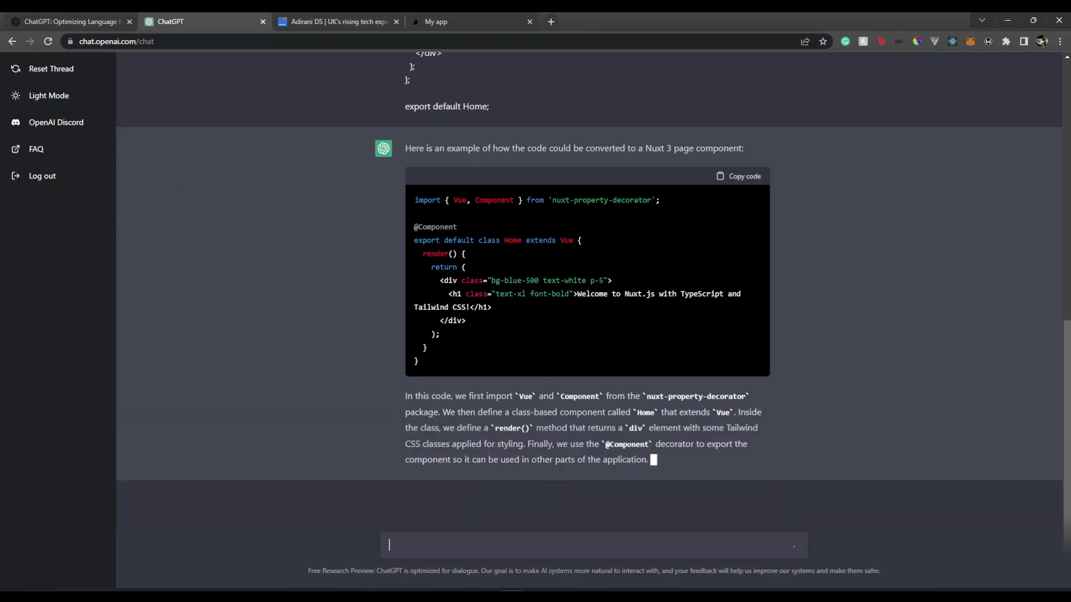
Step: Reset the thread and send the saved Vue 3 SFC conversion request
{"action": "left_click", "coordinate": [67, 69]}
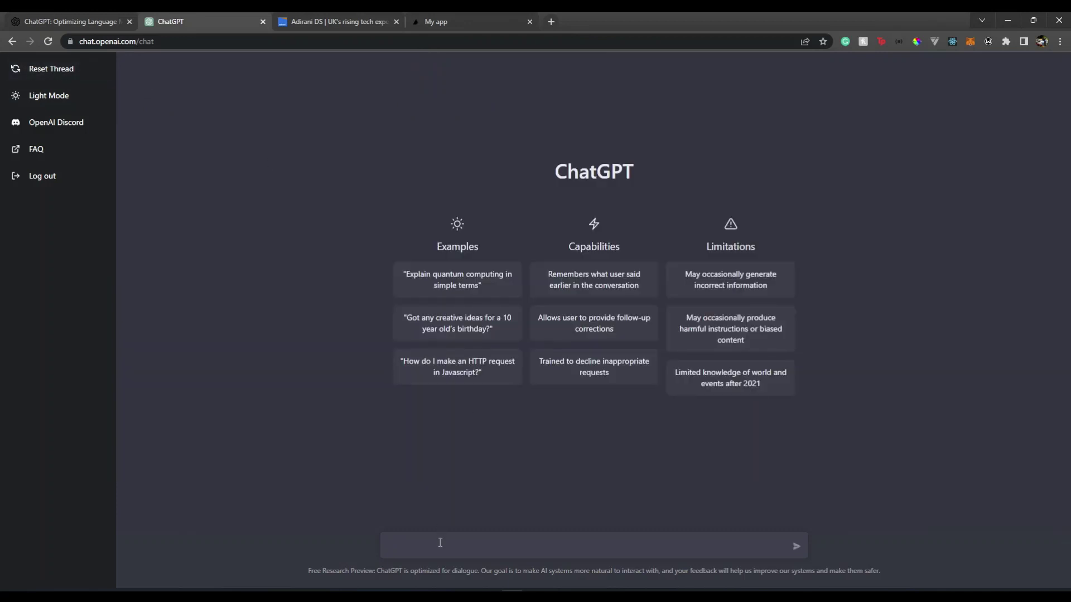
{"action": "type", "text": "Can you convert this code to Vue 3 code as a SFC  import React from 'react'; import { NextPage } from 'next';  const Home: NextPage = () => {   return (     <div className=\"bg-blue-500 text-white p-5\">       <h1 className=\"text-xl font-bold\">Welcome to Next.js with TypeScript and Tailwind CSS!</h1>     </div>   ); };  export default Home;"}
{"action": "key", "text": "Return"}
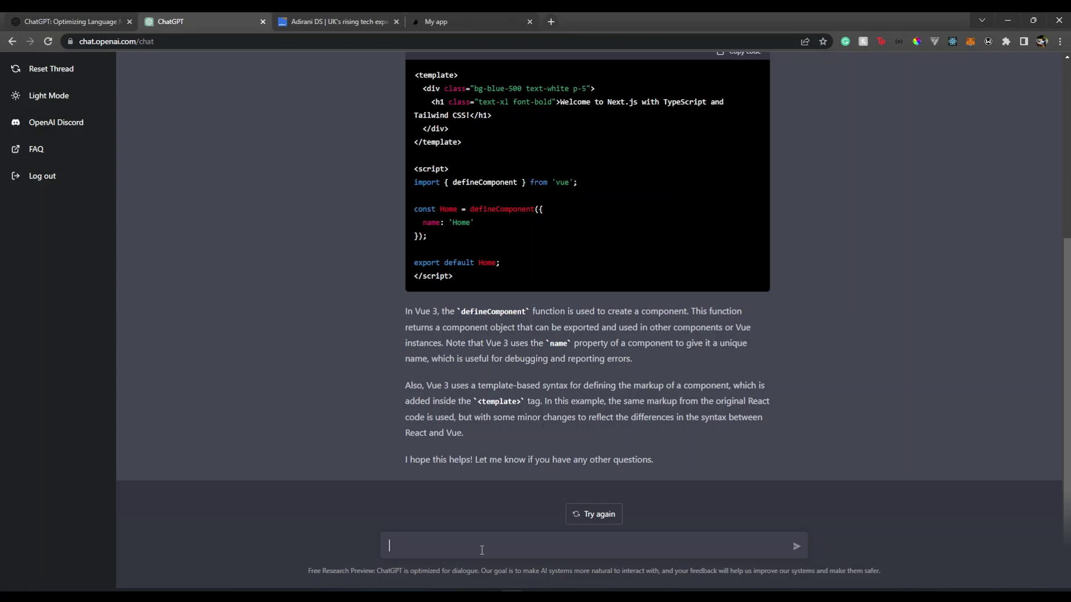
Step: Resend the request adding 'with setup script', then again with 'with setup script tag'
{"action": "key", "text": "ctrl+v"}
{"action": "scroll", "coordinate": [676, 491], "scroll_direction": "up", "scroll_amount": 3}
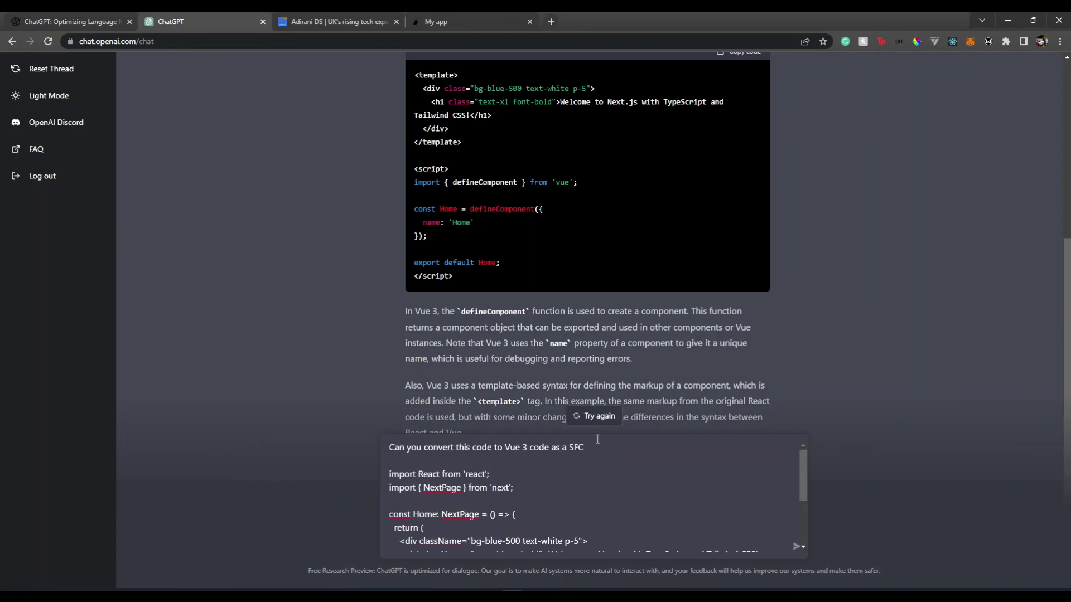
{"action": "type", "text": "with setup script"}
{"action": "key", "text": "Return"}
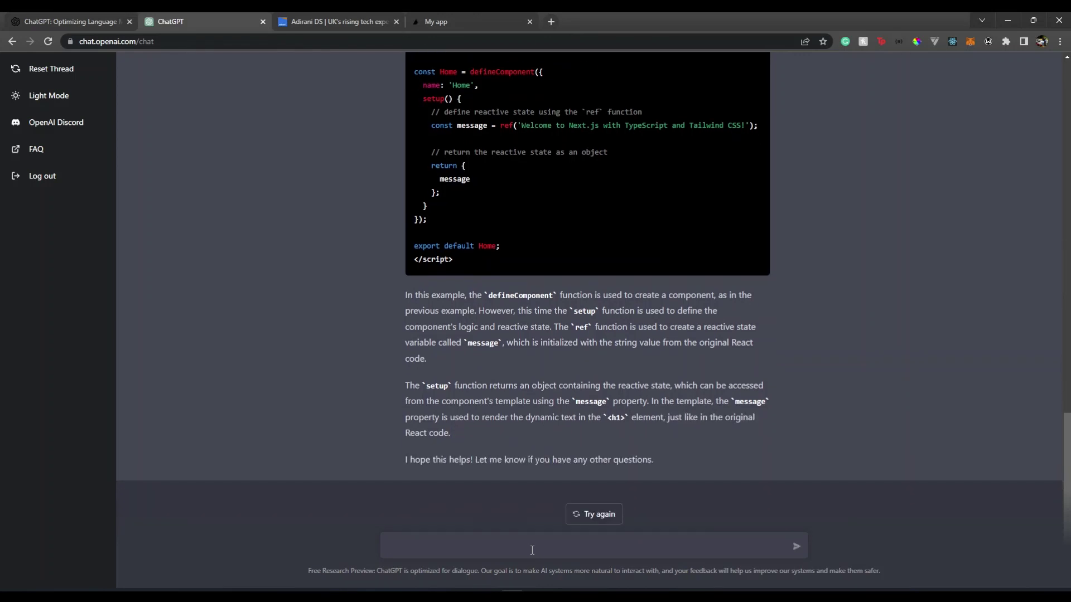
{"action": "key", "text": "ctrl+v"}
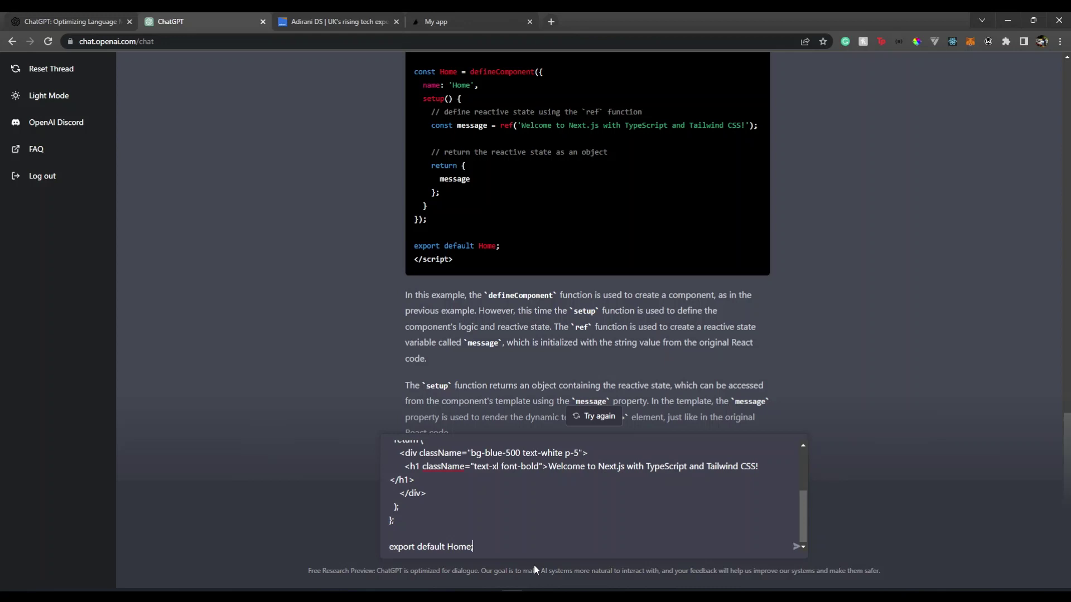
{"action": "scroll", "coordinate": [562, 499], "scroll_direction": "up", "scroll_amount": 3}
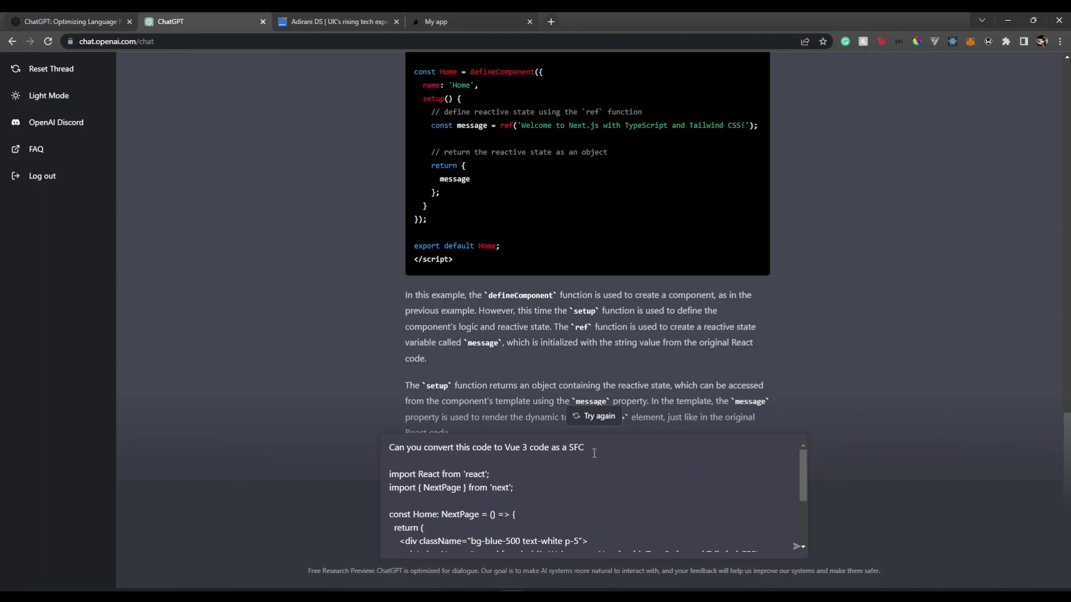
{"action": "type", "text": "with setup script tag"}
{"action": "key", "text": "Return"}
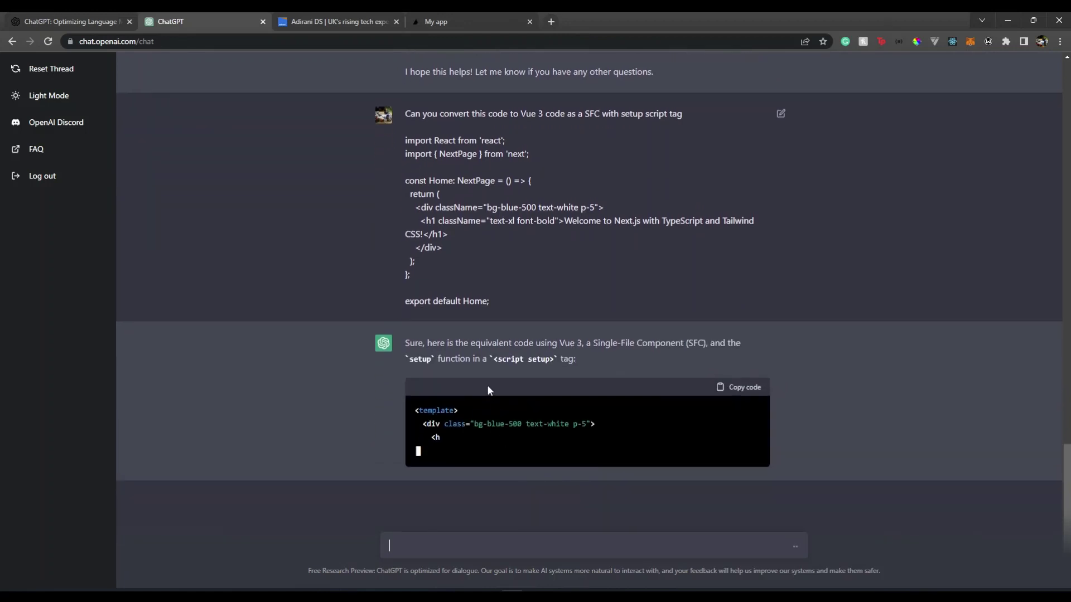
Step: Select the export default block in the script setup reply and check the bootcamp page tab
{"action": "left_click_drag", "start_coordinate": [506, 360], "coordinate": [825, 375]}
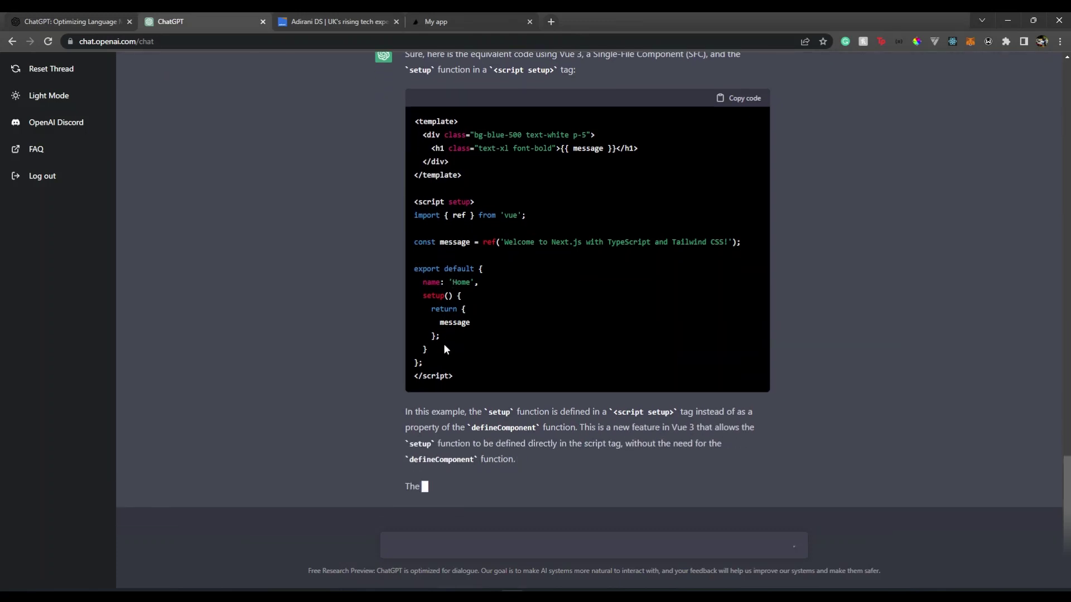
{"action": "left_click_drag", "start_coordinate": [430, 333], "coordinate": [414, 242]}
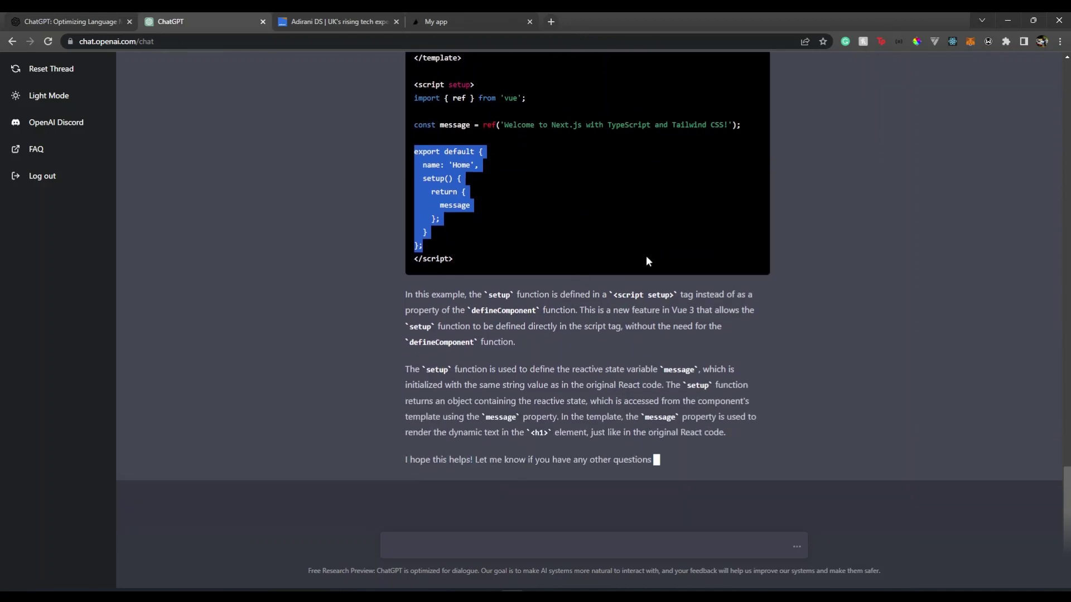
{"action": "scroll", "coordinate": [867, 296], "scroll_direction": "up", "scroll_amount": 2}
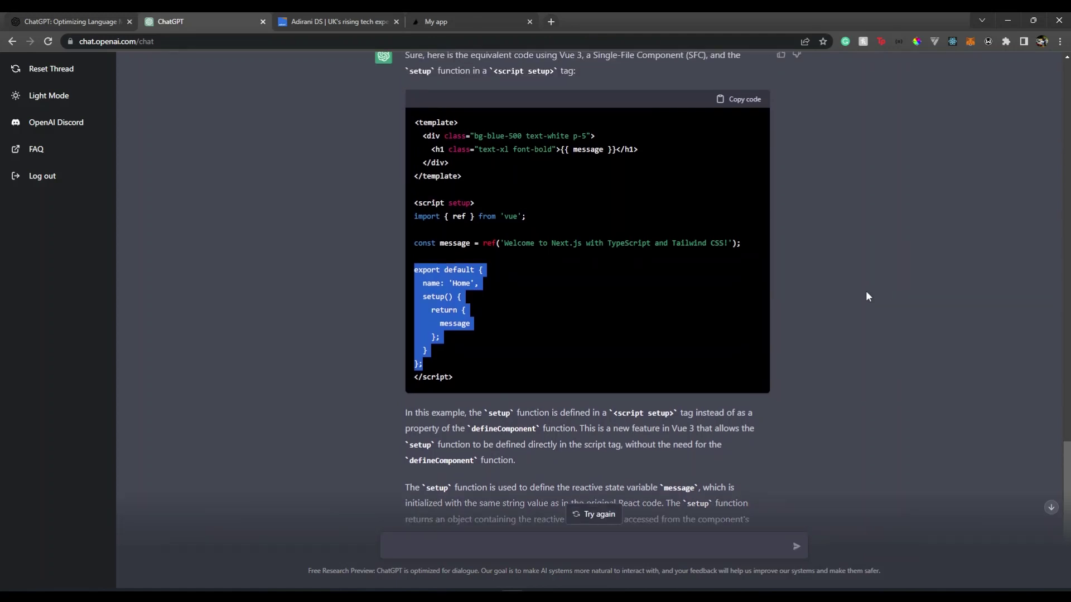
{"action": "scroll", "coordinate": [867, 296], "scroll_direction": "up", "scroll_amount": 1}
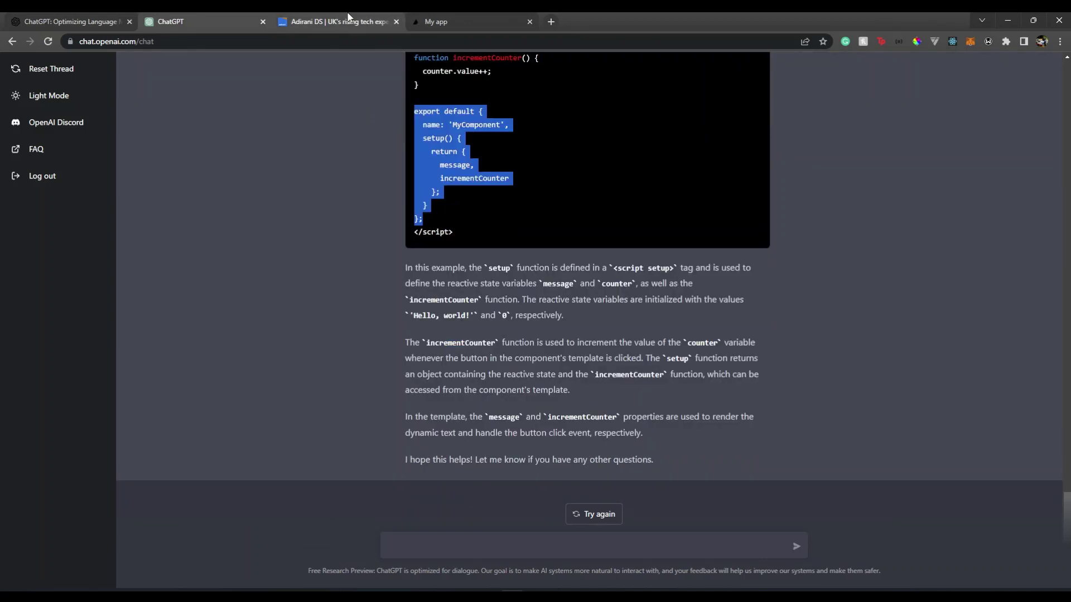
{"action": "left_click", "coordinate": [348, 18]}
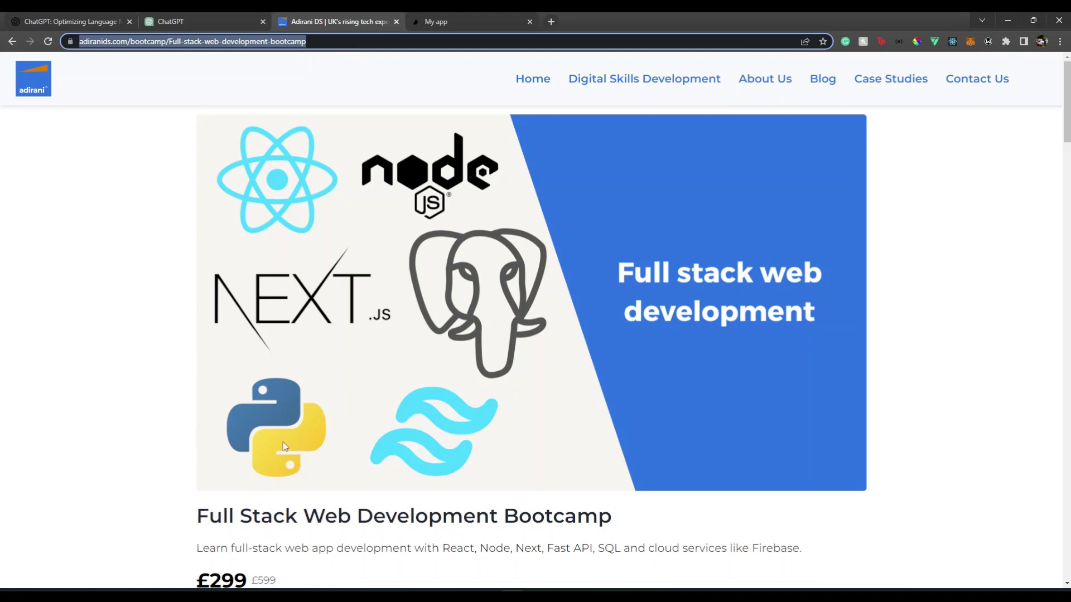
{"action": "left_click", "coordinate": [180, 17]}
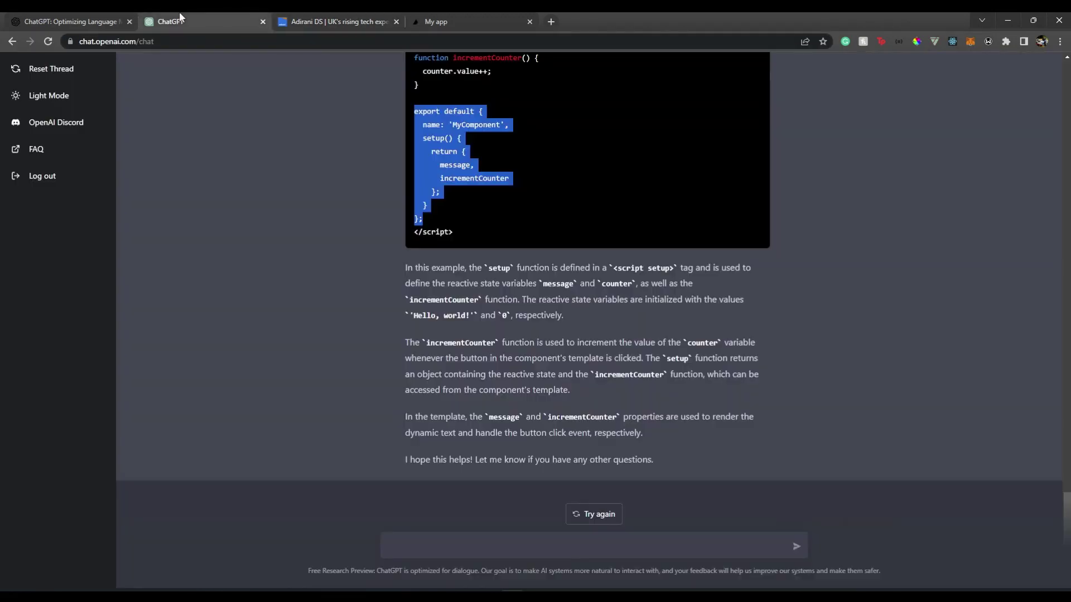
Step: Reset the thread and request a LinkedIn post with hashtags for the pasted bootcamp link
{"action": "left_click", "coordinate": [480, 555]}
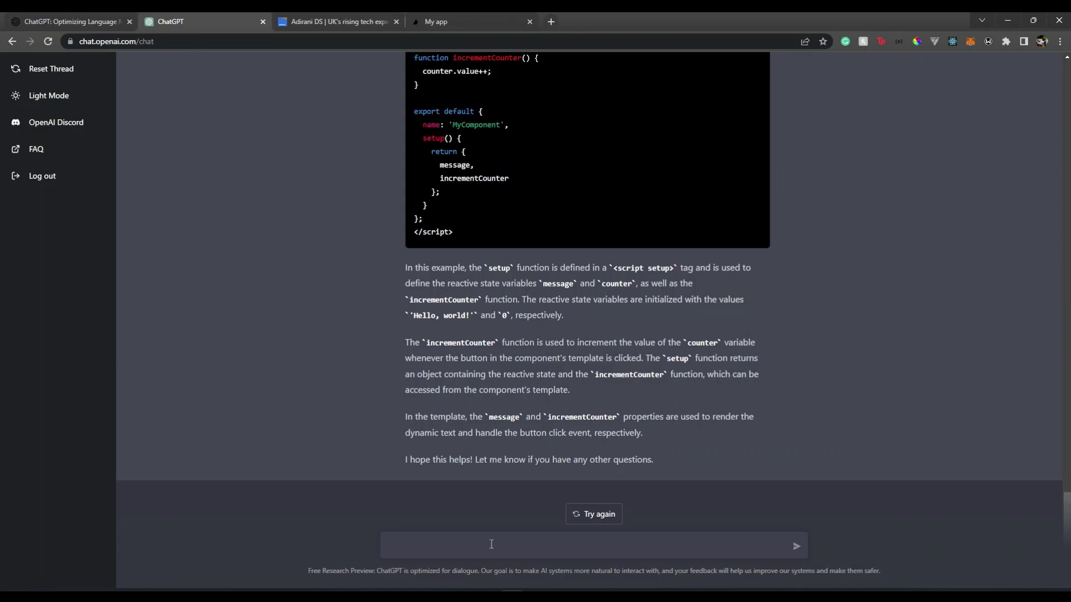
{"action": "type", "text": "Linked"}
{"action": "left_click", "coordinate": [52, 68]}
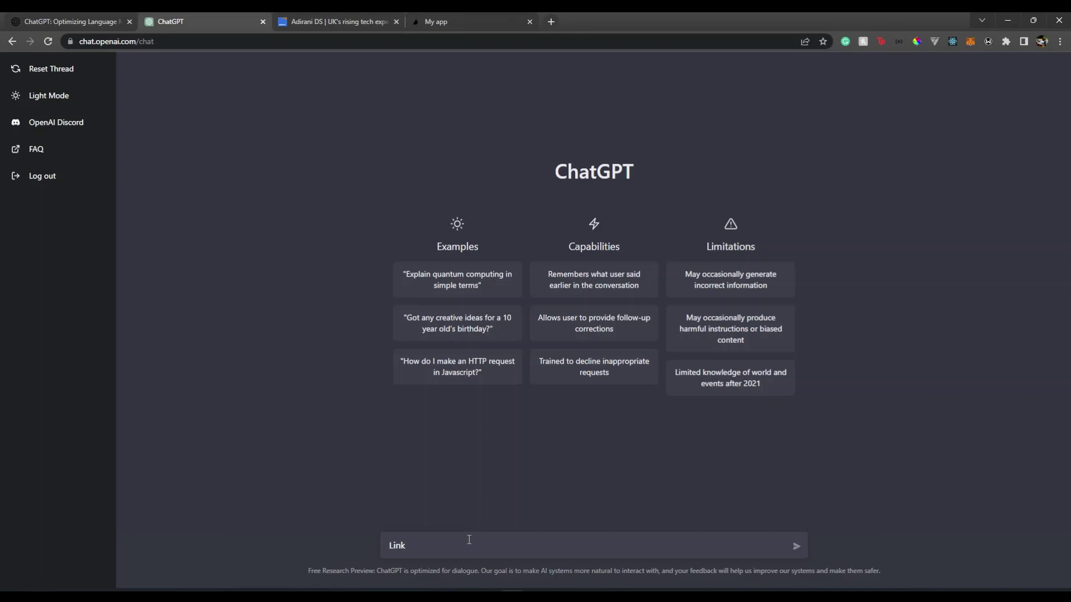
{"action": "key", "text": "BackSpace"}
{"action": "key", "text": "BackSpace"}
{"action": "key", "text": "BackSpace"}
{"action": "type", "text": "reate a LinkedIN  post for this event with some h"}
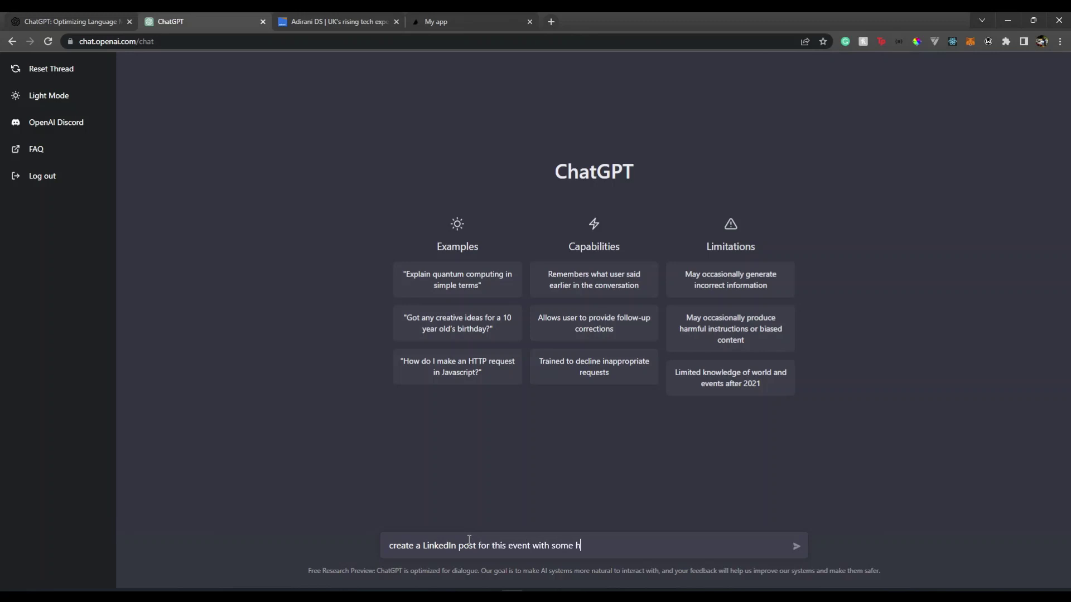
{"action": "type", "text": "astags"}
{"action": "type", "text": "h"}
{"action": "key", "text": "Right"}
{"action": "key", "text": "shift+Return"}
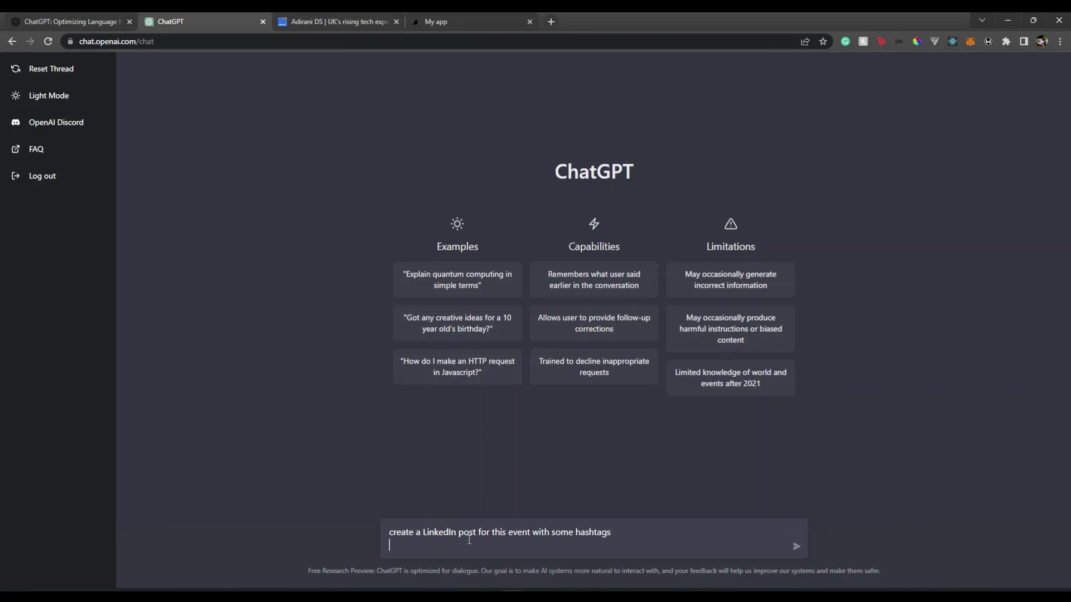
{"action": "type", "text": "https://adiranids.com/bootcamp/Full-stack-web-development-bootcamp"}
{"action": "key", "text": "Return"}
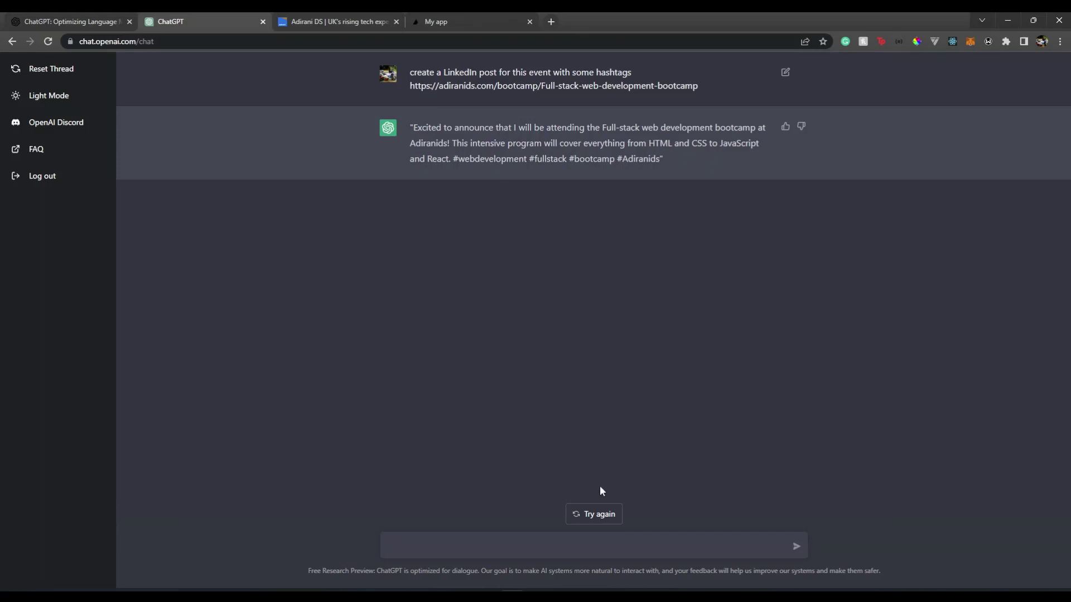
Step: Regenerate the LinkedIn post to get a version ending with #careerskills
{"action": "left_click", "coordinate": [593, 513]}
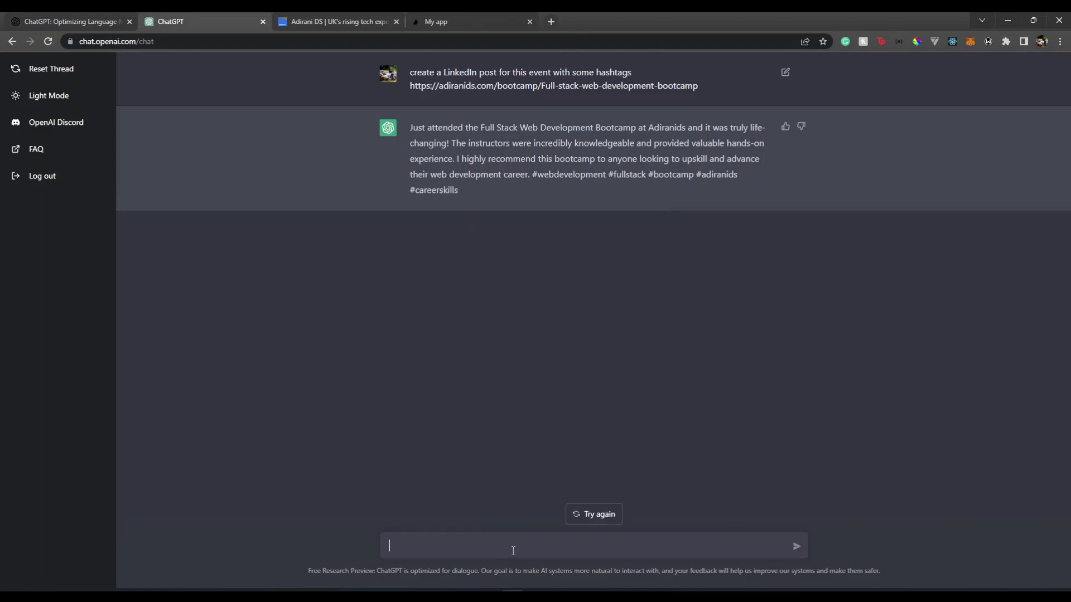
Step: Ask ChatGPT to refine the post by adding the tech stack covered in the bootcamp
{"action": "type", "text": "refine this post by adding the tech stack"}
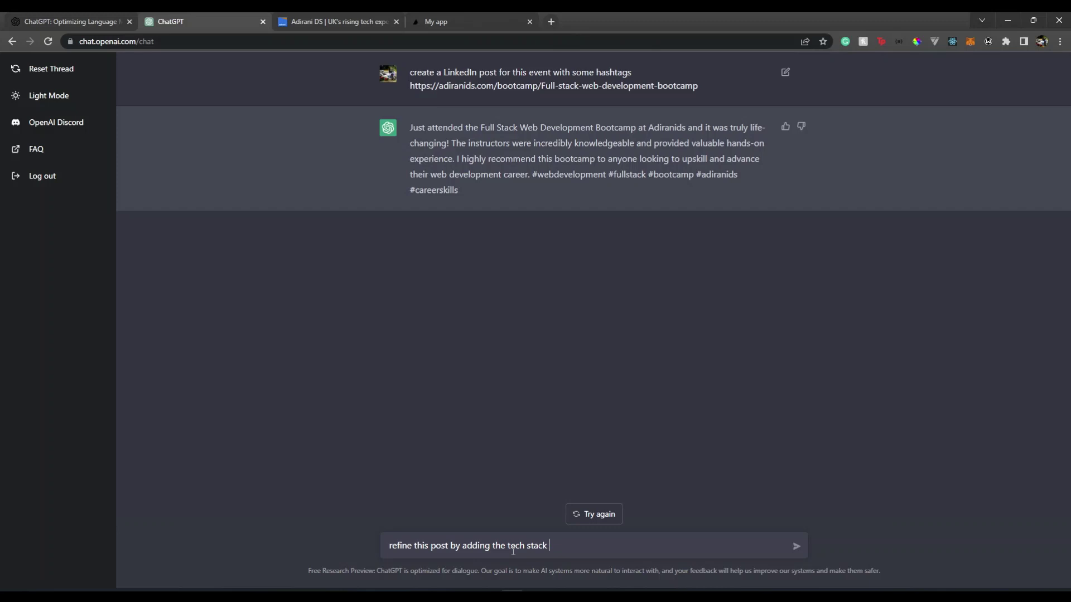
{"action": "type", "text": " that will be covered in this bo"}
{"action": "type", "text": "ot camp"}
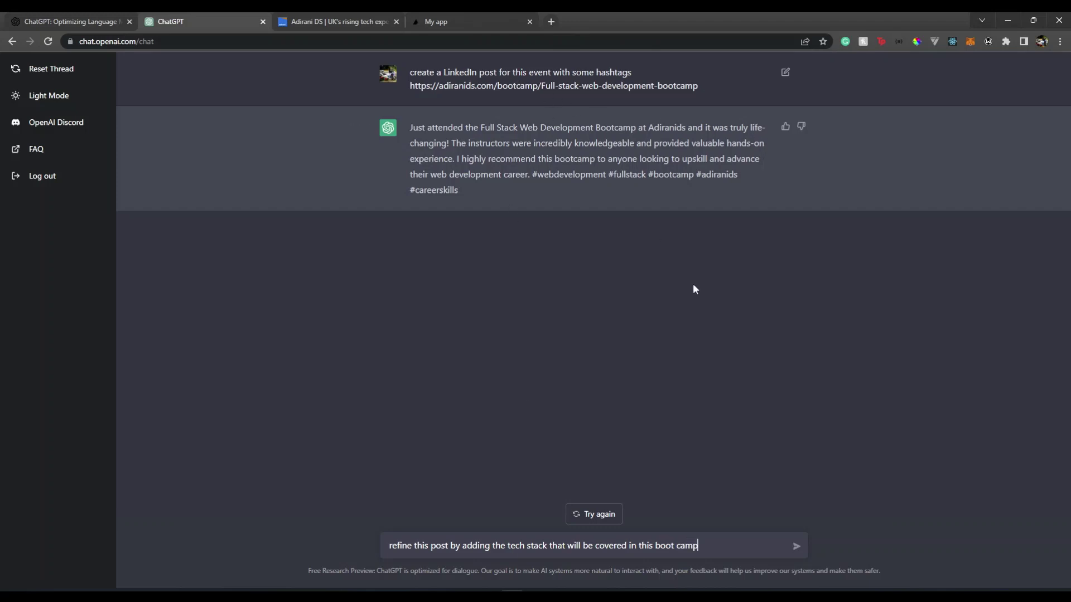
{"action": "key", "text": "Return"}
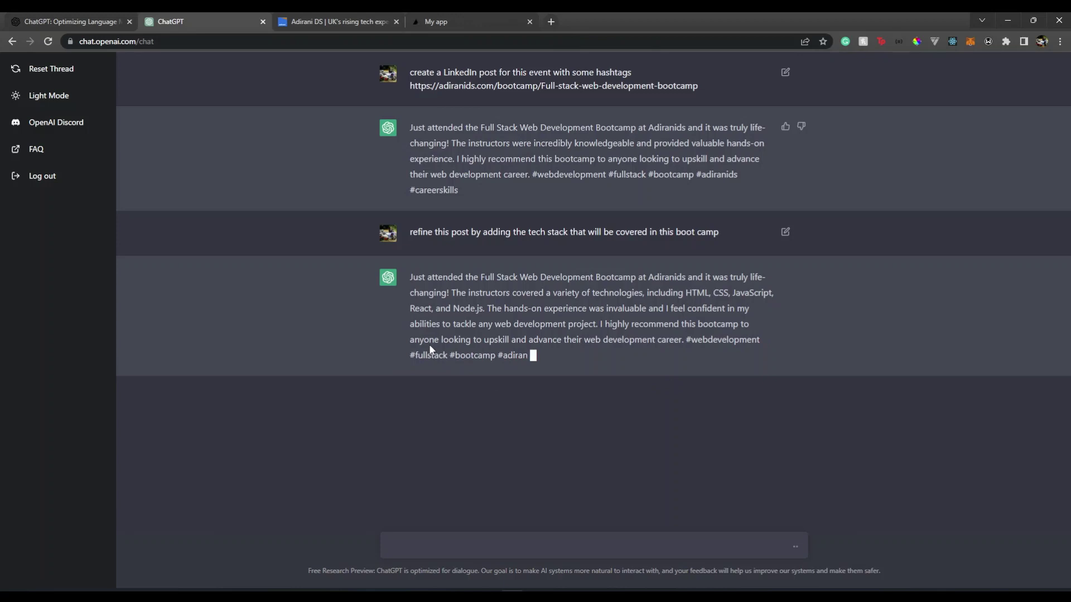
{"action": "left_click_drag", "start_coordinate": [407, 309], "coordinate": [485, 312]}
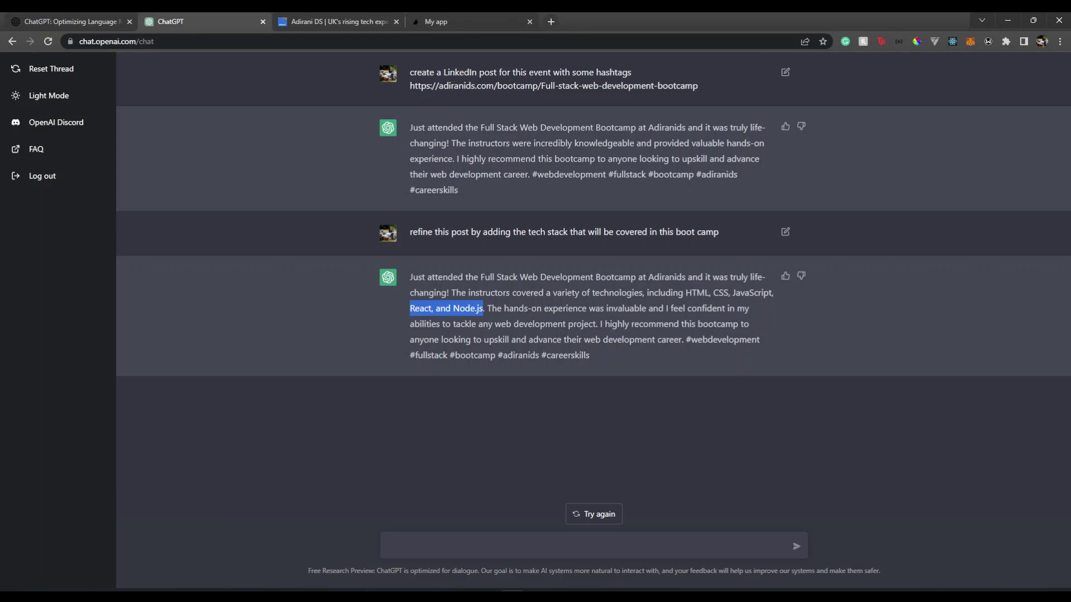
Step: In VS Code, delete the div tags from page.tsx and select the whole file
{"action": "key", "text": "alt+Tab"}
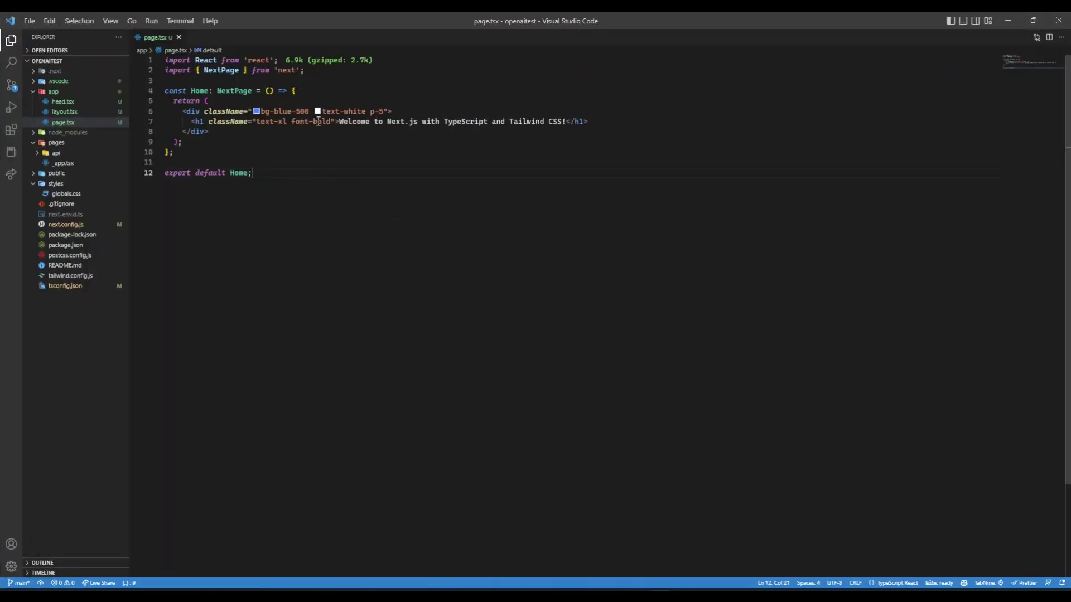
{"action": "left_click", "coordinate": [211, 133]}
{"action": "key", "text": "BackSpace"}
{"action": "key", "text": "BackSpace"}
{"action": "key", "text": "BackSpace"}
{"action": "key", "text": "BackSpace"}
{"action": "key", "text": "BackSpace"}
{"action": "key", "text": "BackSpace"}
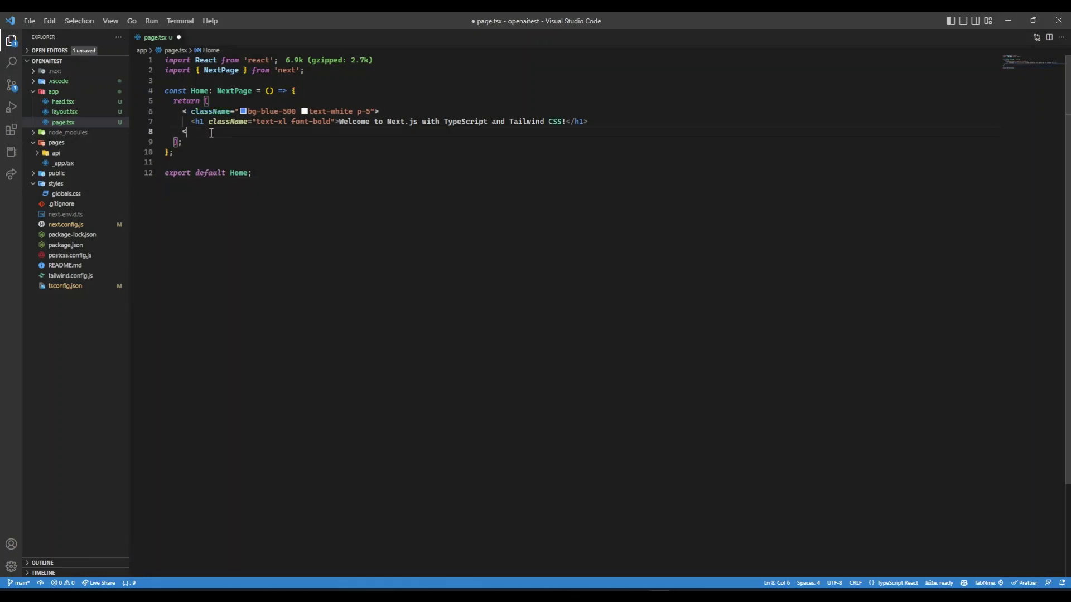
{"action": "key", "text": "ctrl+a"}
{"action": "key", "text": "ctrl+c"}
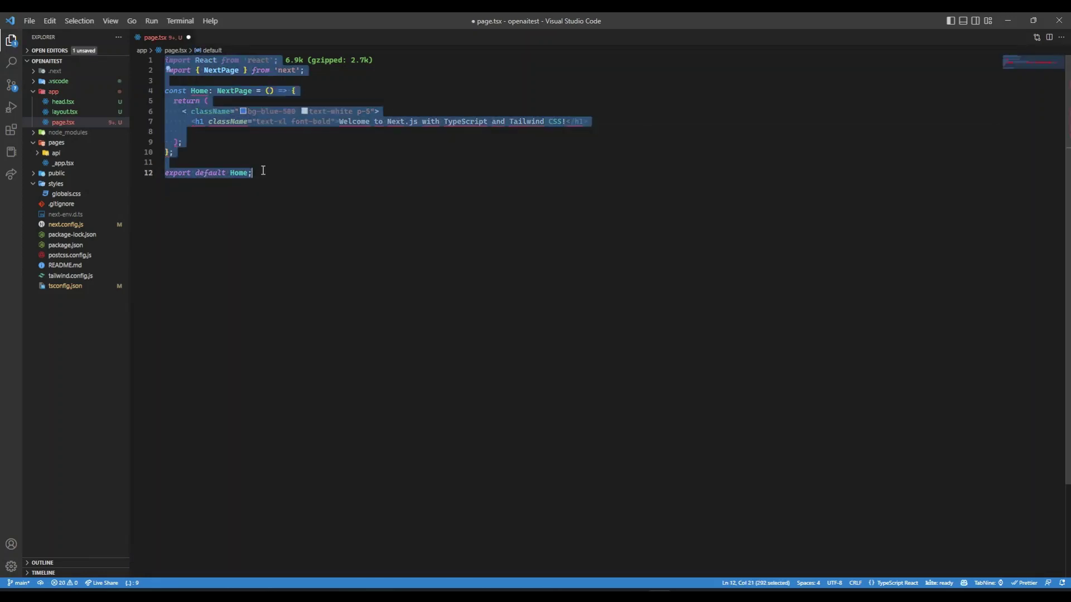
Step: Send 'can you correct this code for me' with the broken page.tsx code pasted below
{"action": "key", "text": "alt+Tab"}
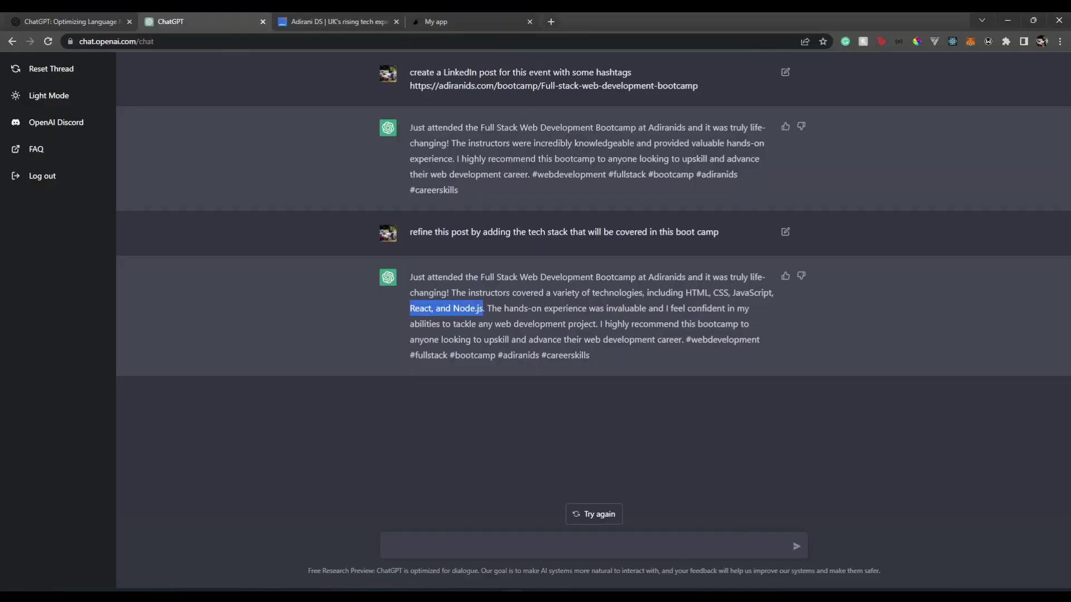
{"action": "left_click", "coordinate": [441, 547]}
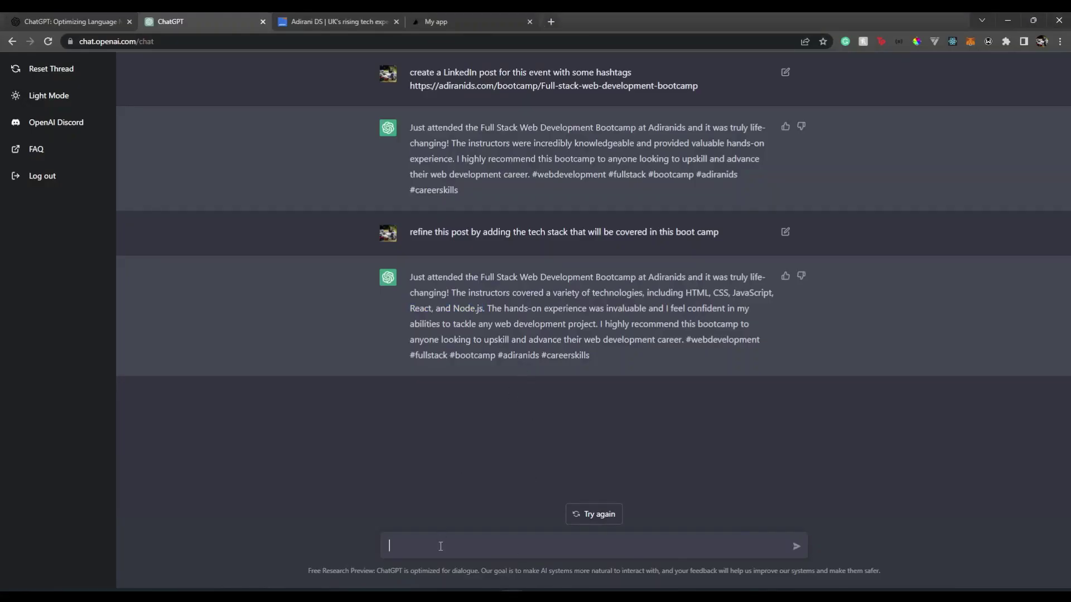
{"action": "type", "text": "can you correct this code for me"}
{"action": "key", "text": "shift+Return"}
{"action": "key", "text": "shift+Return"}
{"action": "key", "text": "ctrl+v"}
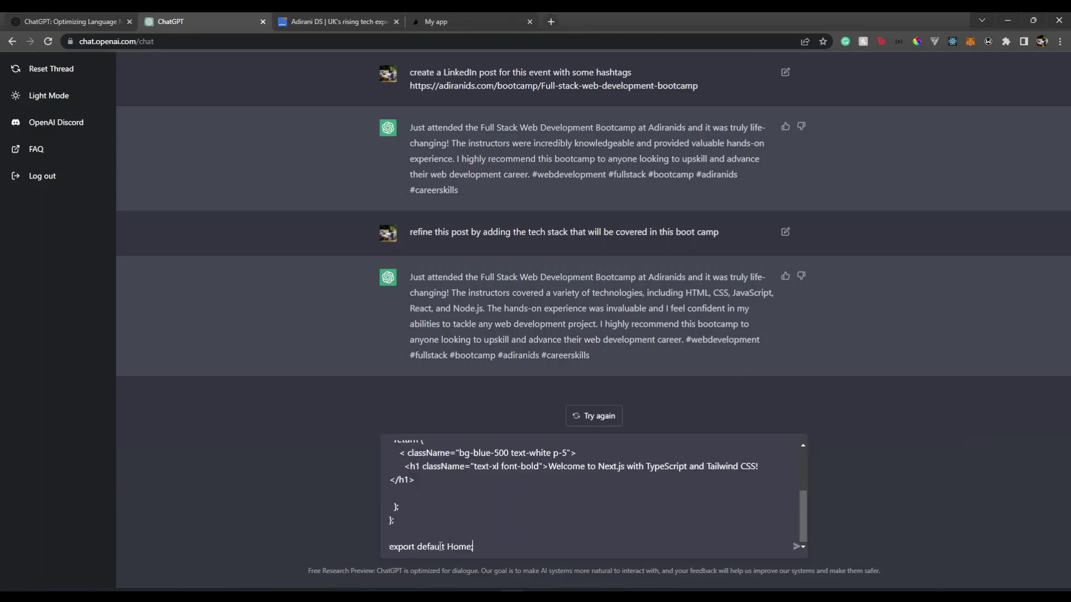
{"action": "key", "text": "Return"}
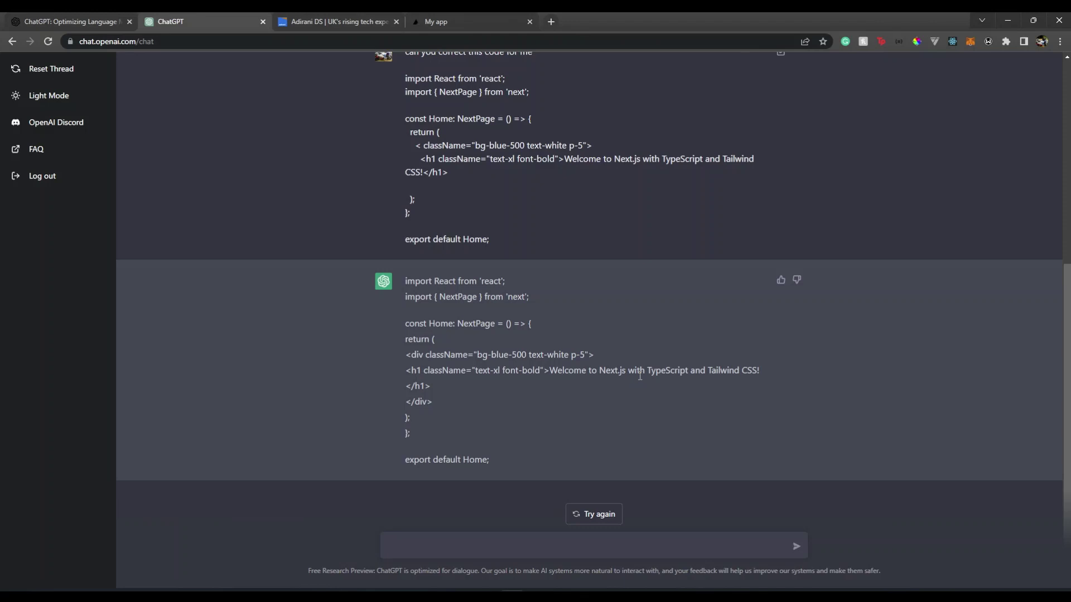
{"action": "scroll", "coordinate": [613, 281], "scroll_direction": "up", "scroll_amount": 2}
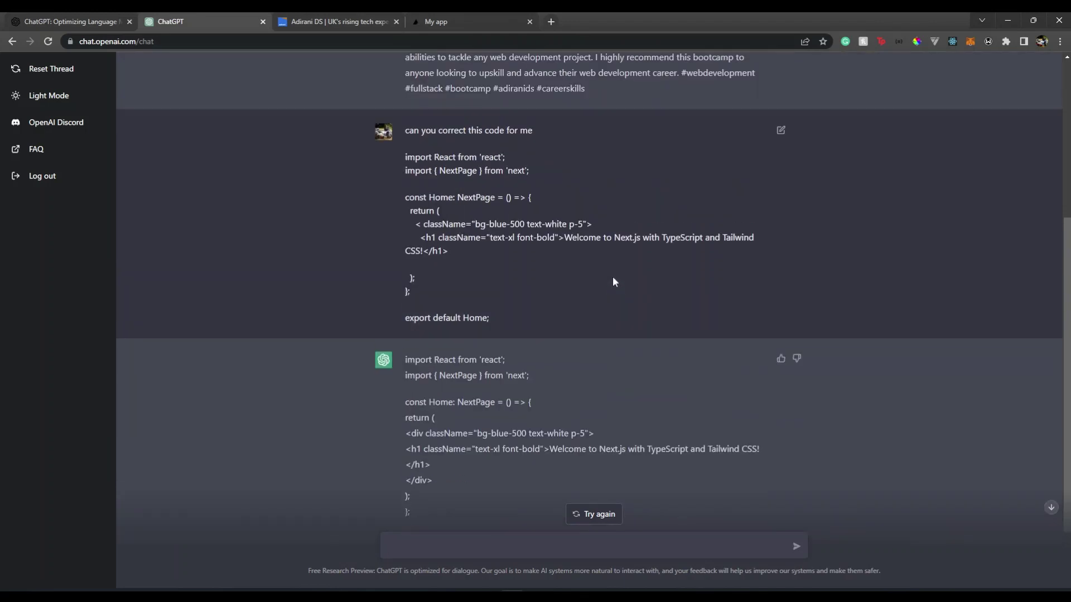